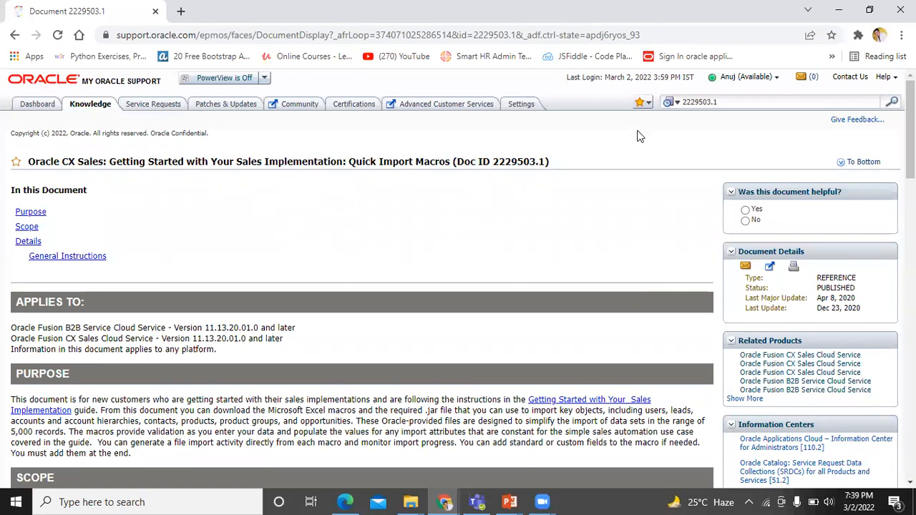
Select Doc ID 2229503.1 and scroll to the Excel Macro Files table listing Opportunity_Import_Macro.xlsm
click(714, 101)
drag(714, 102, 673, 107)
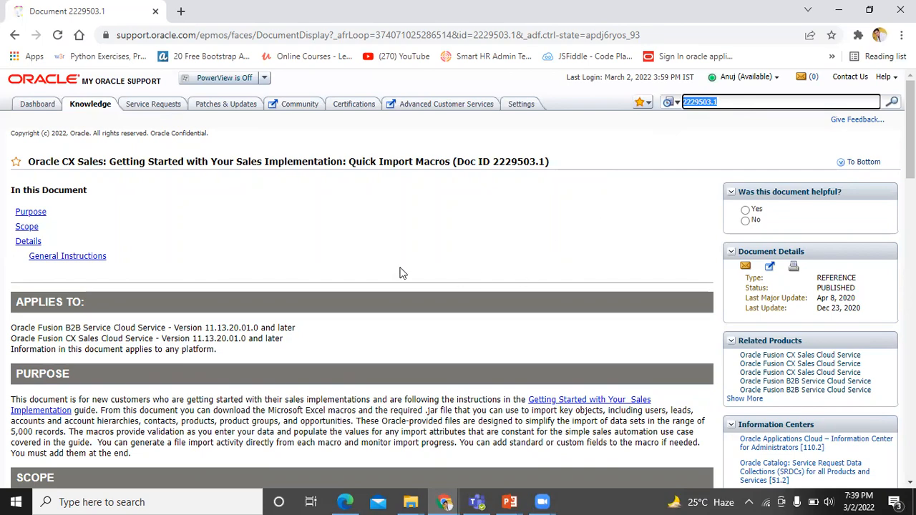
scroll(400, 272, down, 3)
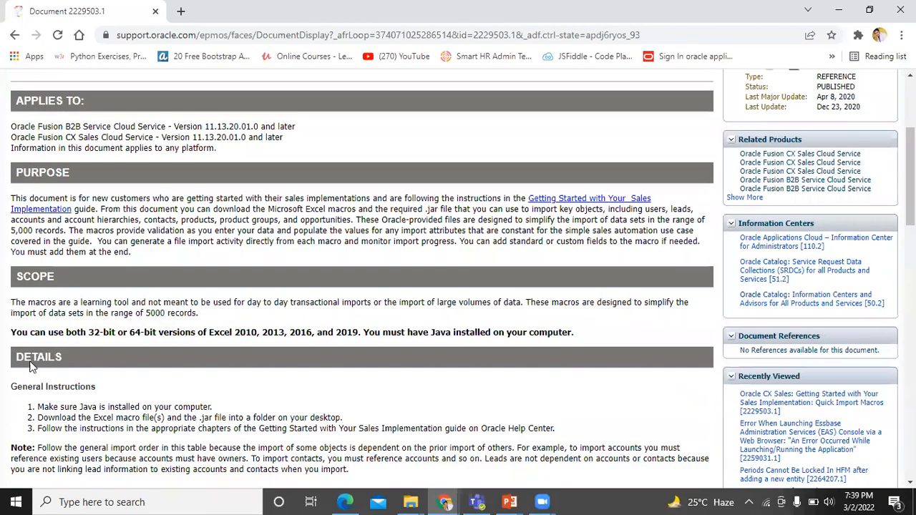
scroll(65, 350, down, 2)
scroll(61, 319, down, 1)
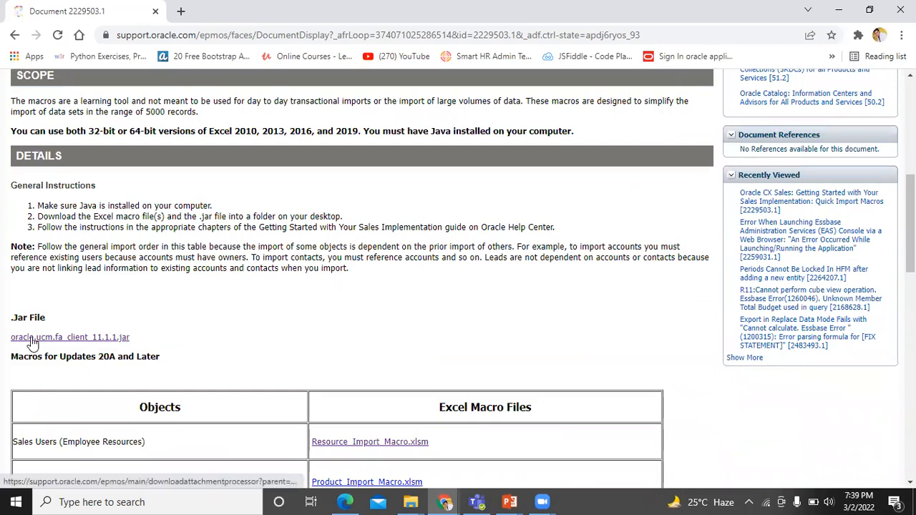
scroll(351, 272, down, 3)
scroll(358, 275, up, 1)
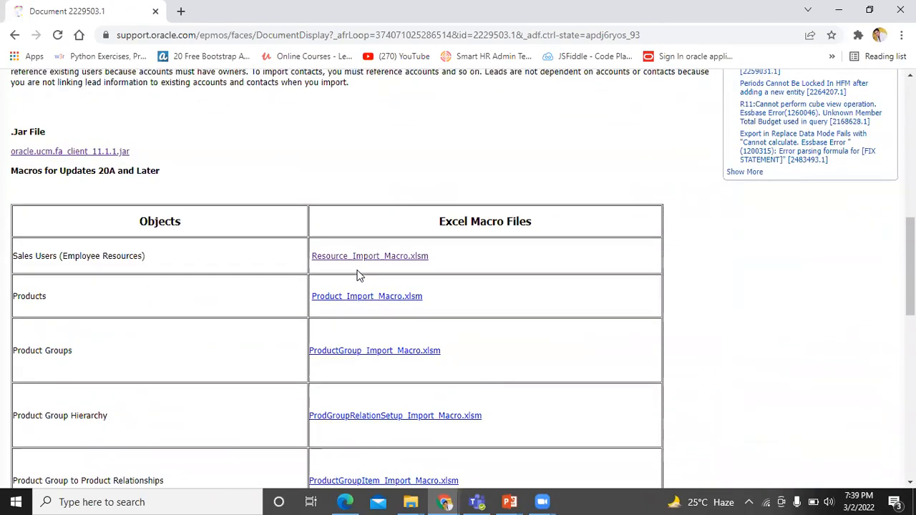
scroll(358, 275, down, 3)
scroll(360, 275, down, 3)
scroll(357, 272, up, 1)
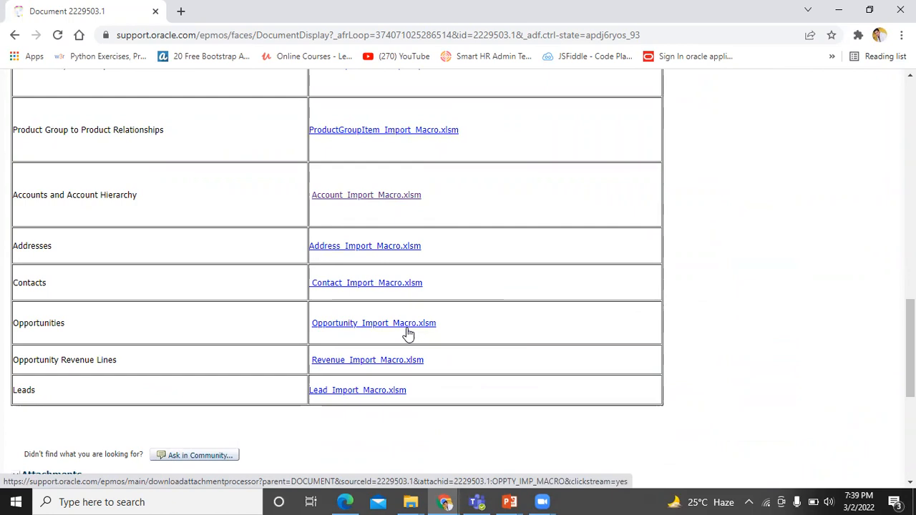
key(alt+Tab)
key(alt+Tab)
key(alt+Tab)
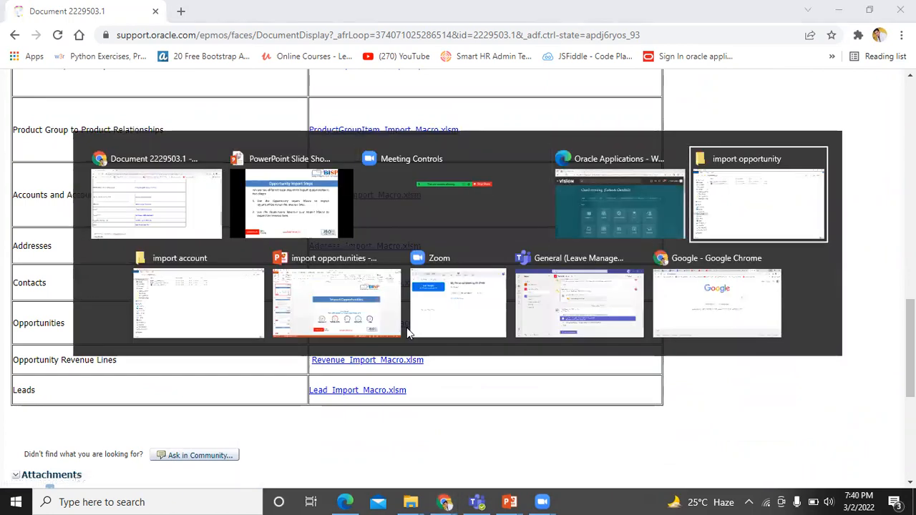
Open Opportunity_Import_Macro.xlsm from the import opportunity folder in File Explorer
key(alt+Tab)
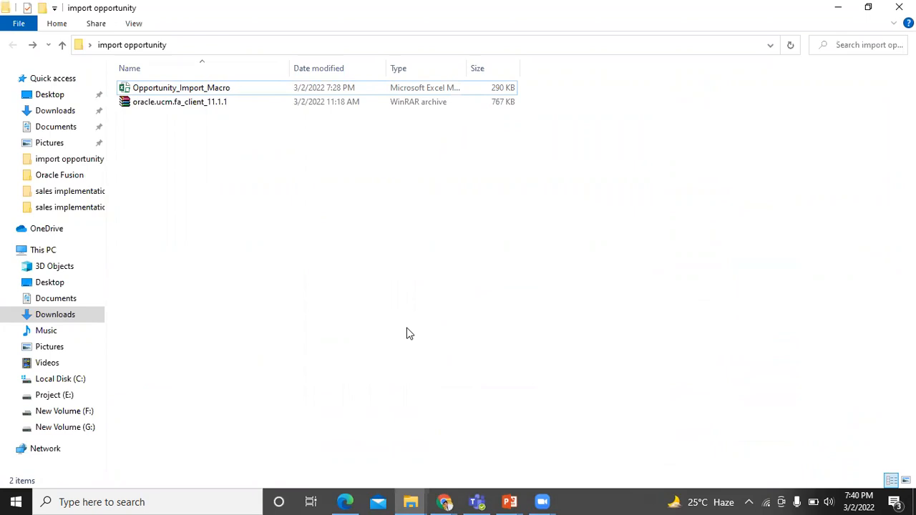
click(201, 86)
double_click(201, 86)
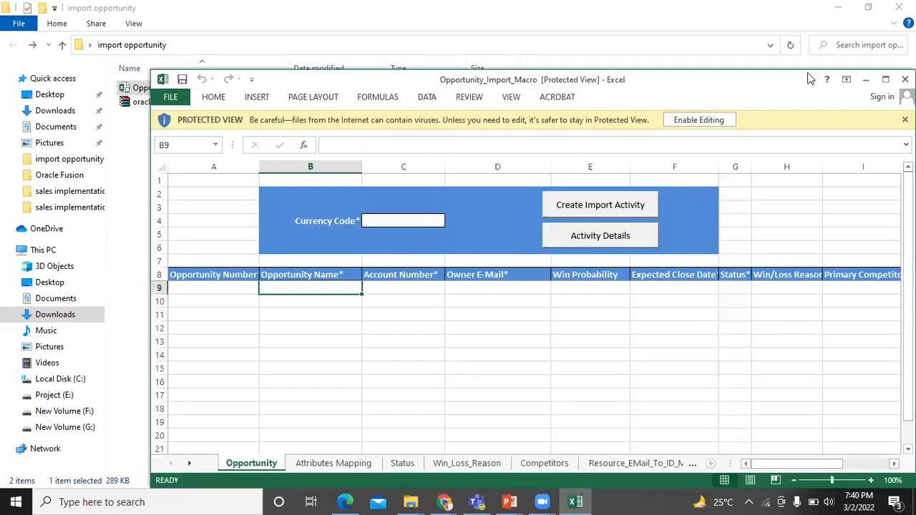
Maximize and enable editing of the workbook, then step through Status and Win_Loss_Reason to Competitors
click(885, 79)
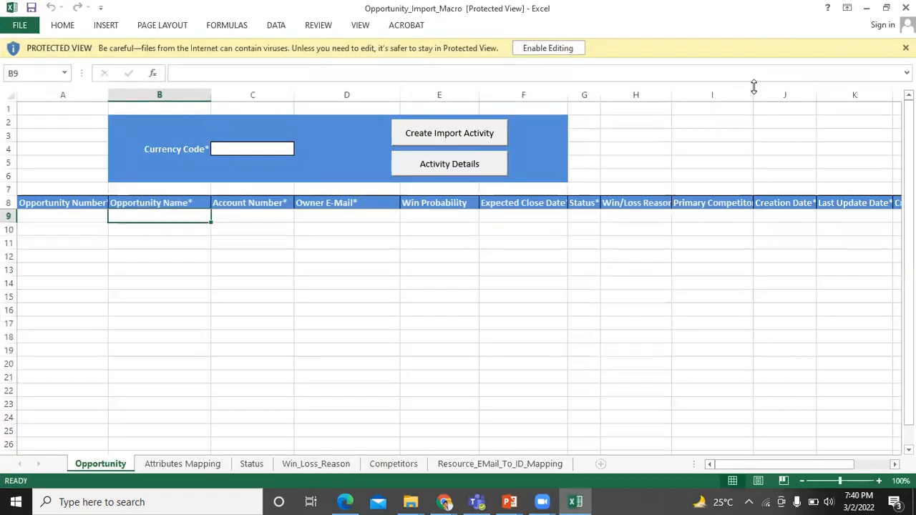
click(570, 46)
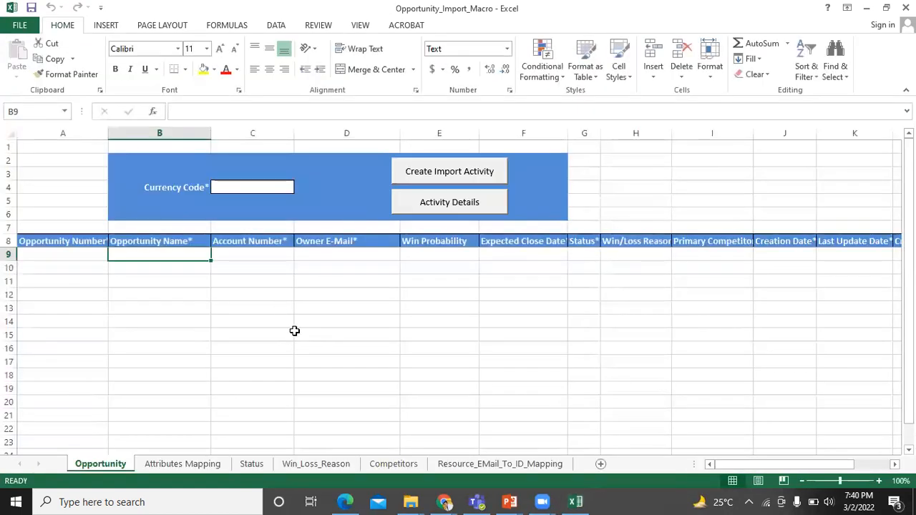
click(251, 463)
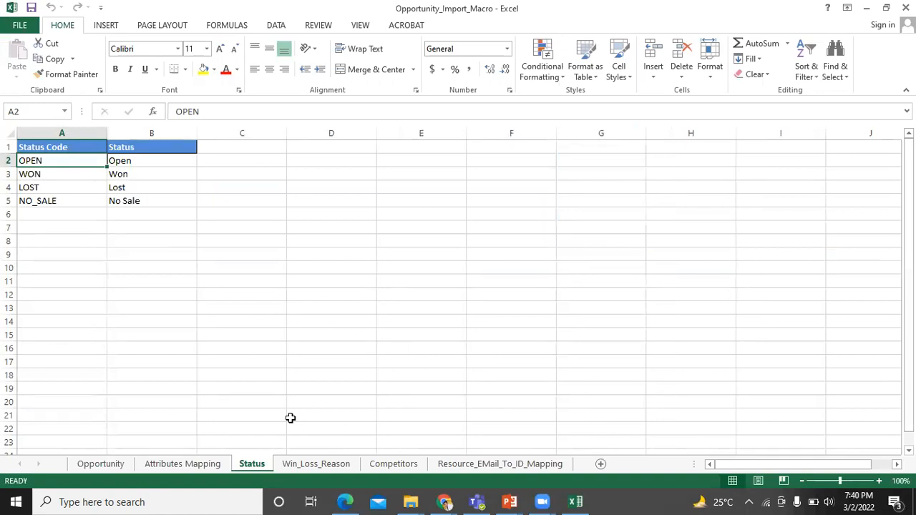
click(182, 463)
key(ctrl+Page_Down)
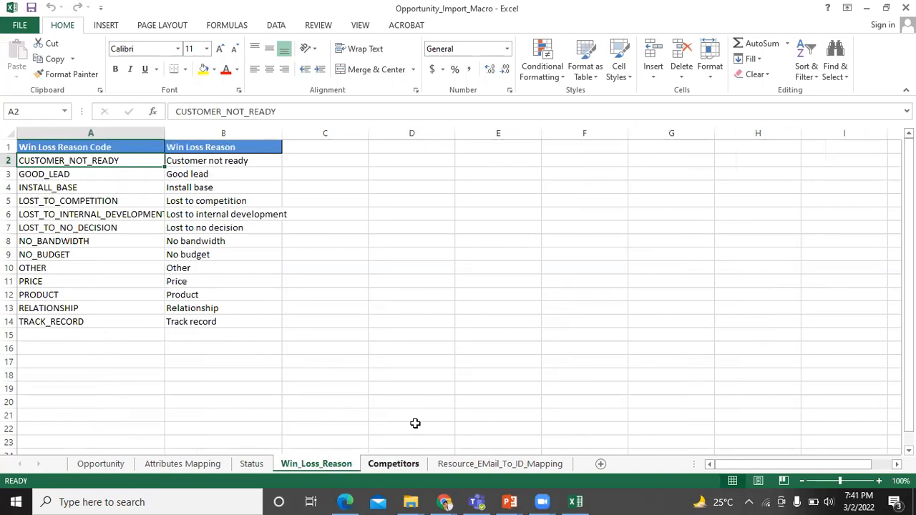
key(ctrl+Page_Down)
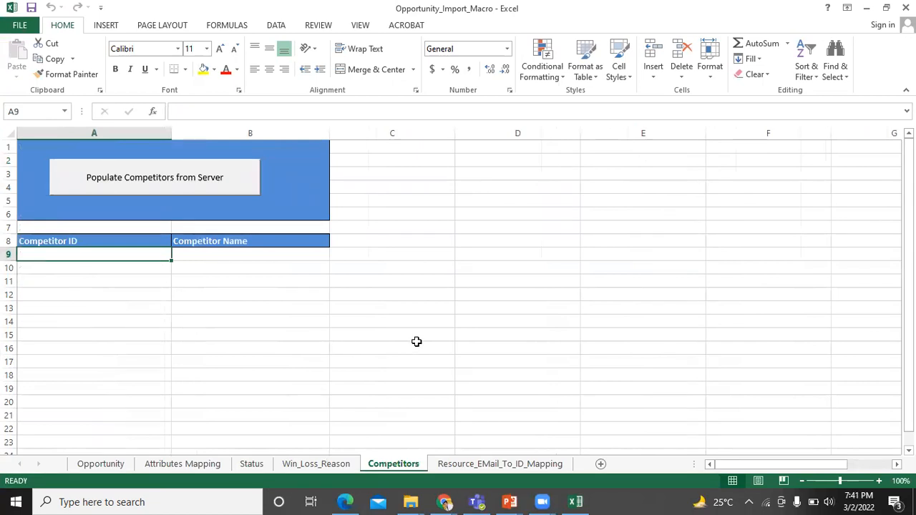
Start Populate Competitors from Server, then bring the Oracle Applications browser window forward
click(169, 189)
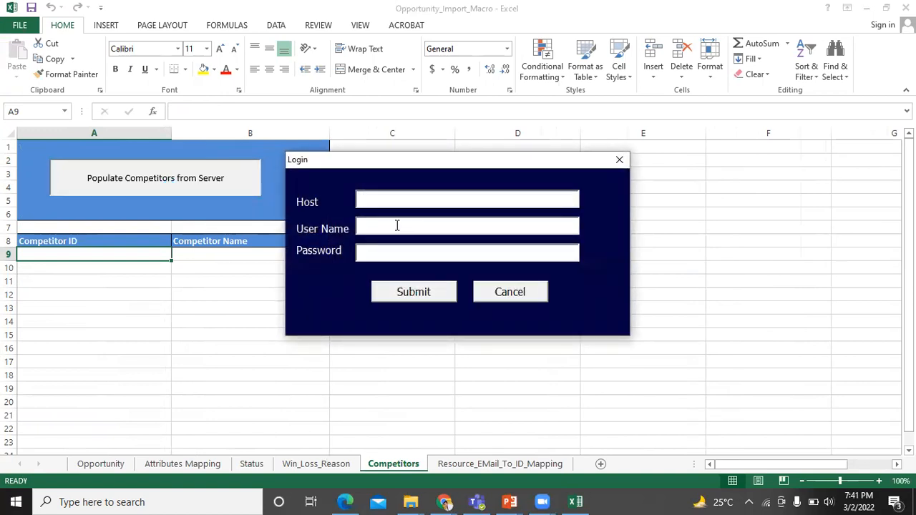
key(alt+Tab)
key(alt+Tab)
key(alt+Tab)
key(alt+Tab)
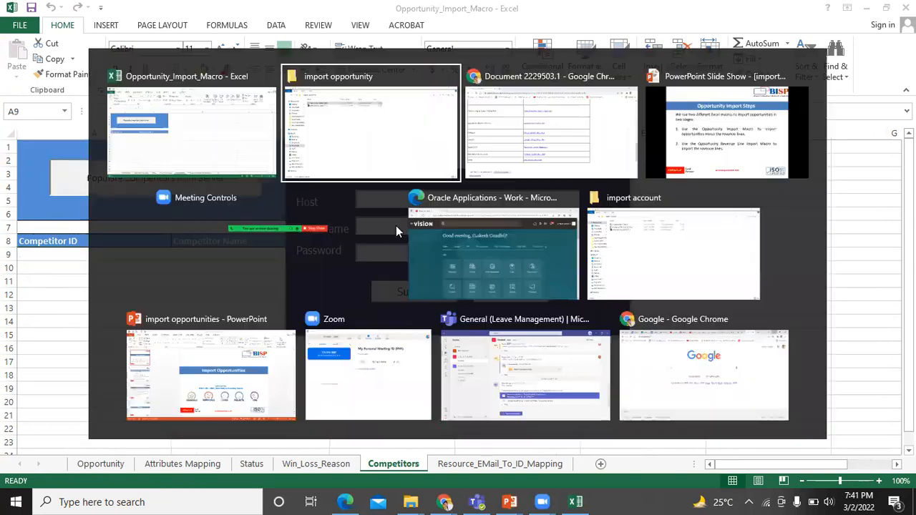
key(alt+Tab)
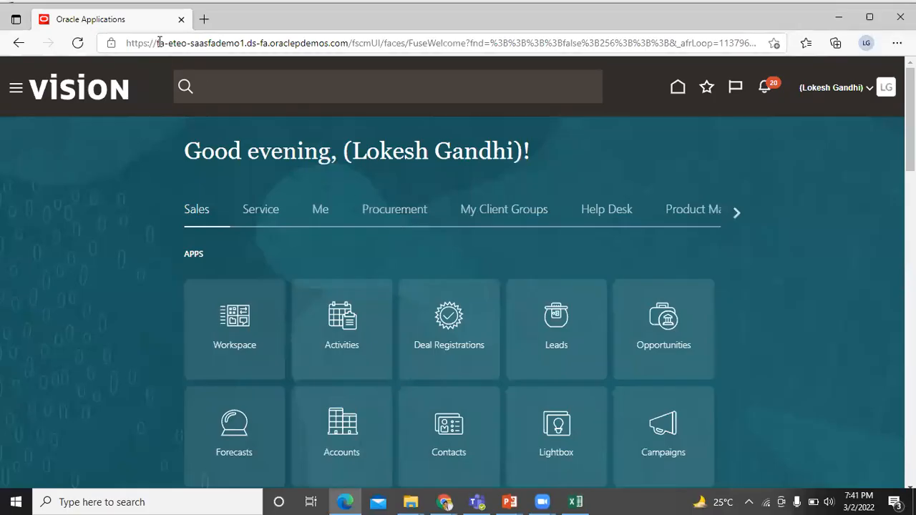
Copy the Oracle instance host name from the address bar and return to Excel's Login prompt
drag(157, 43, 349, 42)
key(ctrl+c)
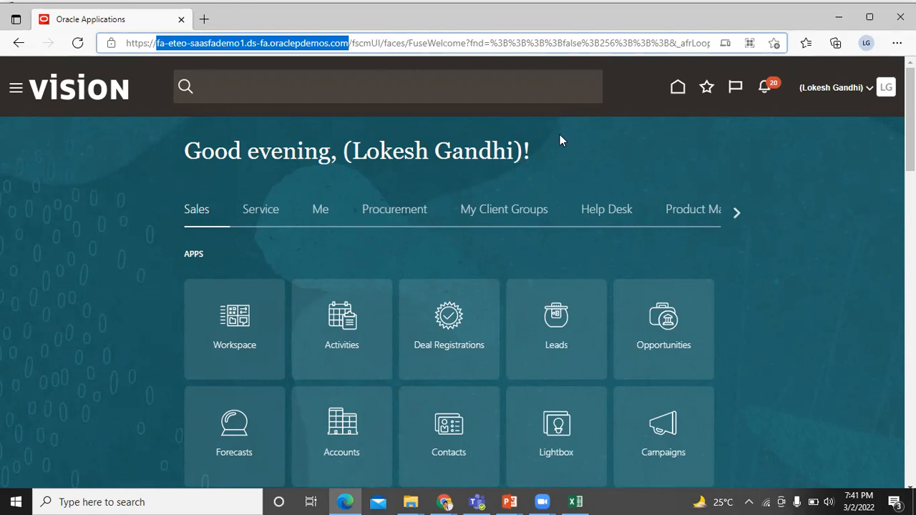
key(alt+Tab)
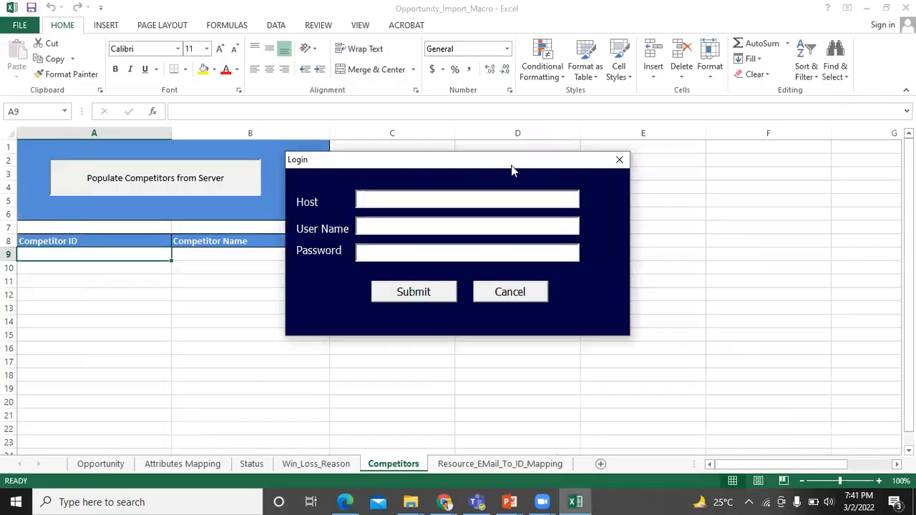
Log in with the pasted host, user name and password to populate the Competitors sheet
key(ctrl+v)
click(475, 227)
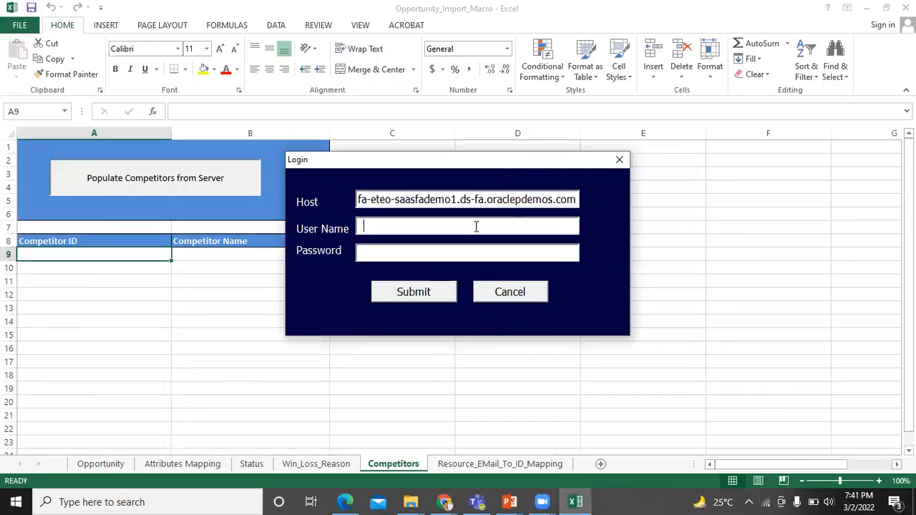
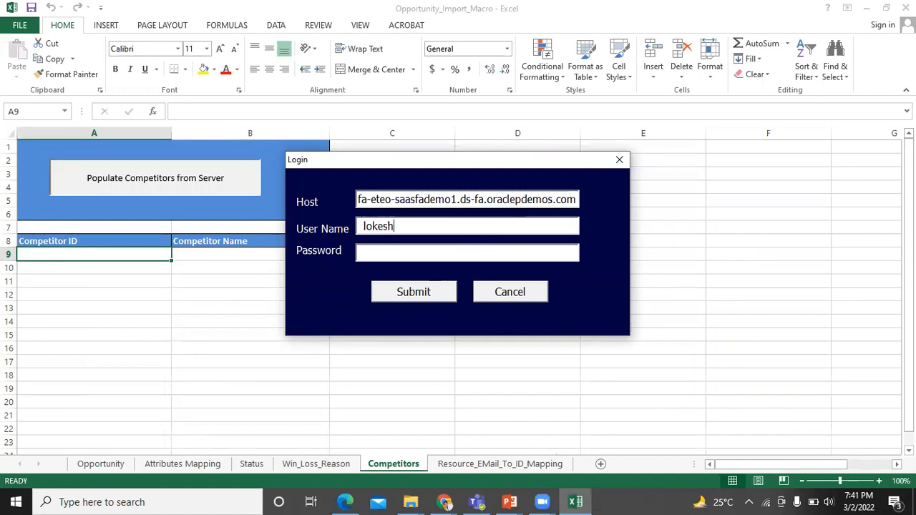
key(Tab)
text(************)
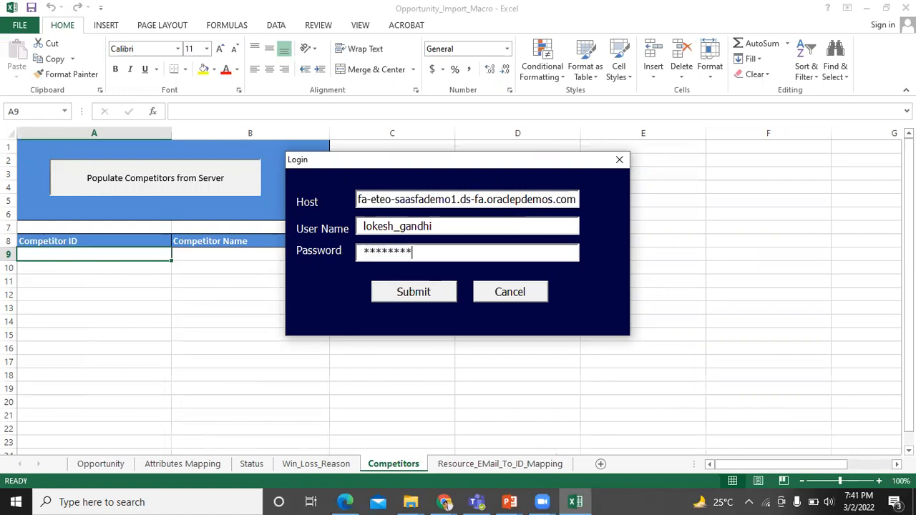
text(***)
click(428, 301)
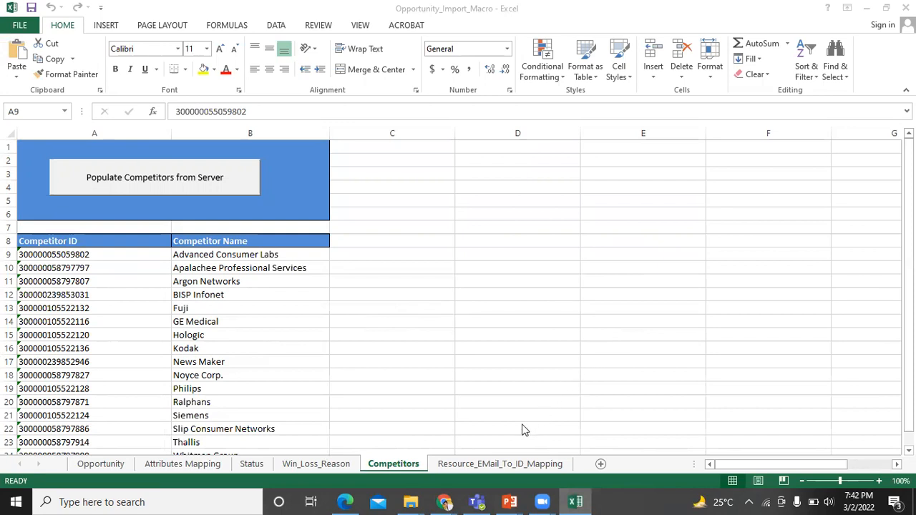
click(513, 463)
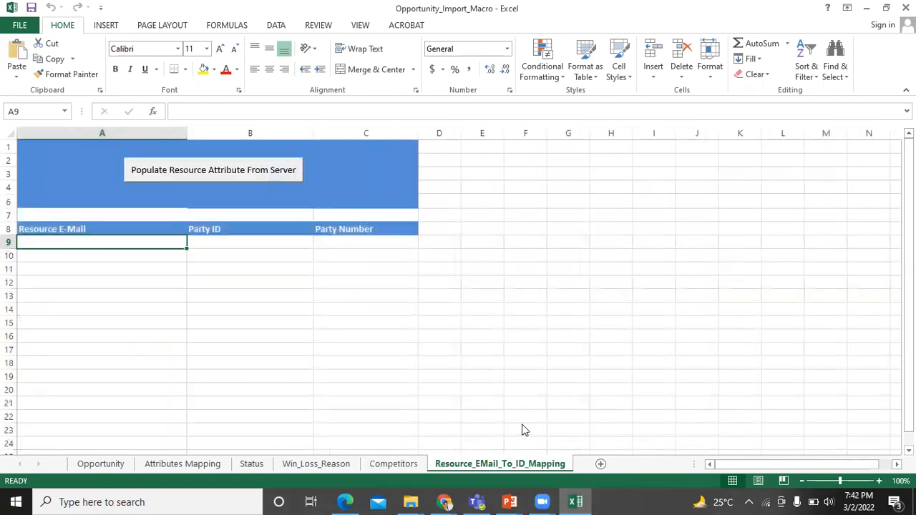
Populate Resource_EMail_To_ID_Mapping with e-mails, party IDs and party numbers from the server
click(232, 176)
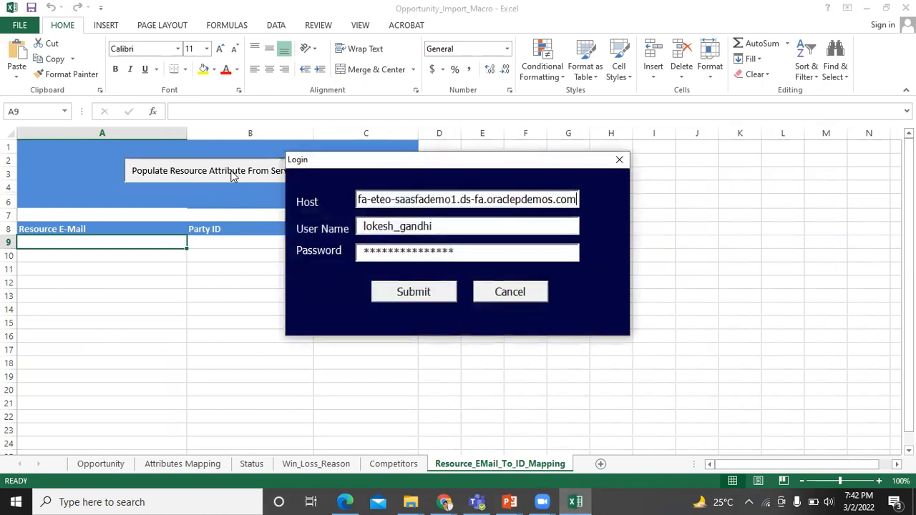
click(414, 291)
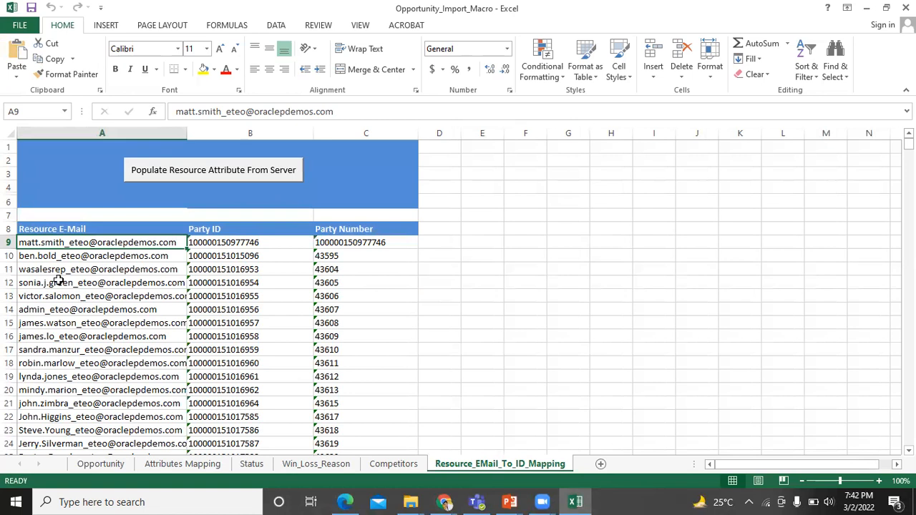
scroll(223, 281, down, 1)
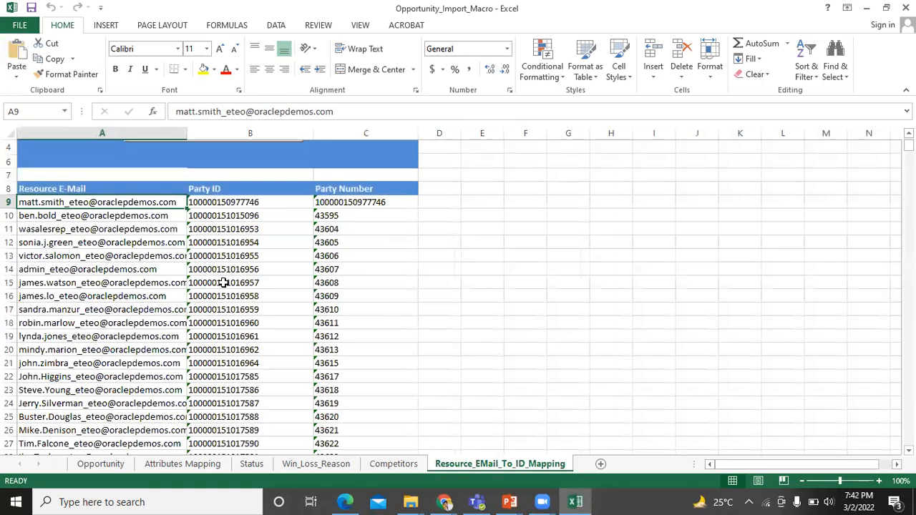
scroll(223, 282, up, 1)
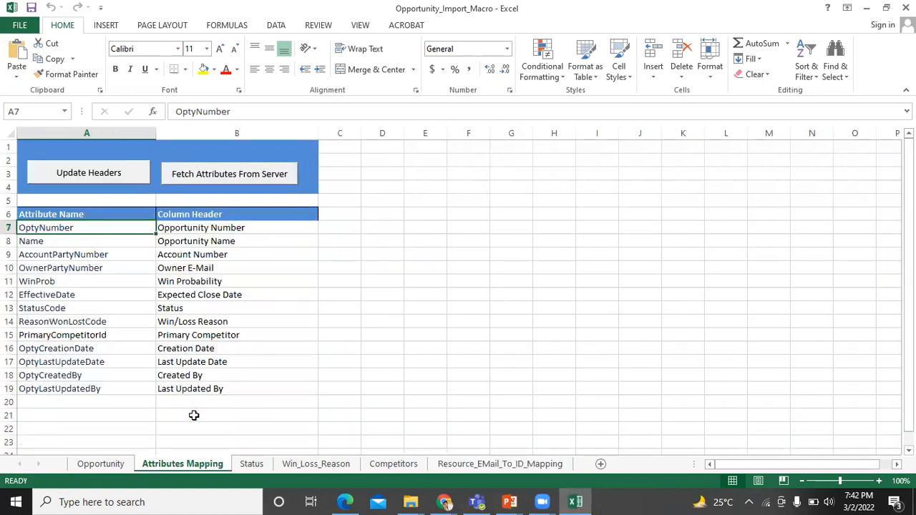
Refresh the attribute list from the server and dismiss the confirmation
click(231, 180)
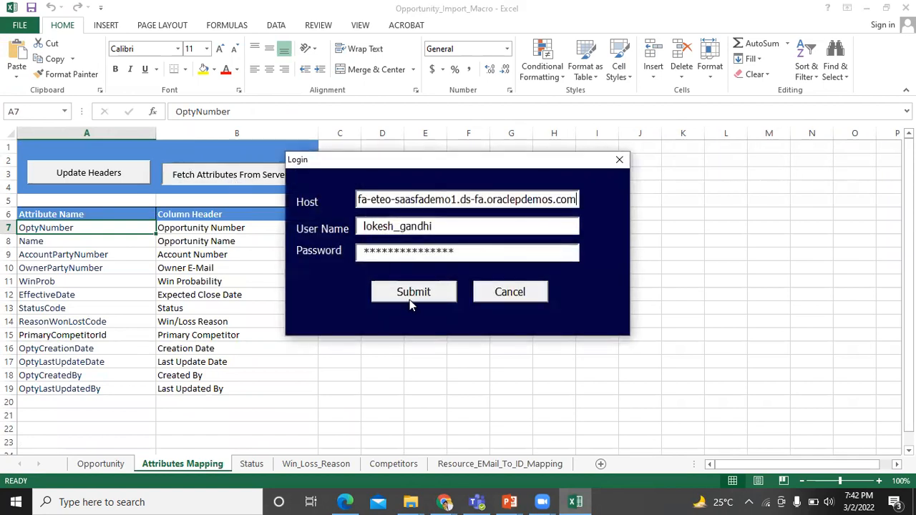
click(413, 299)
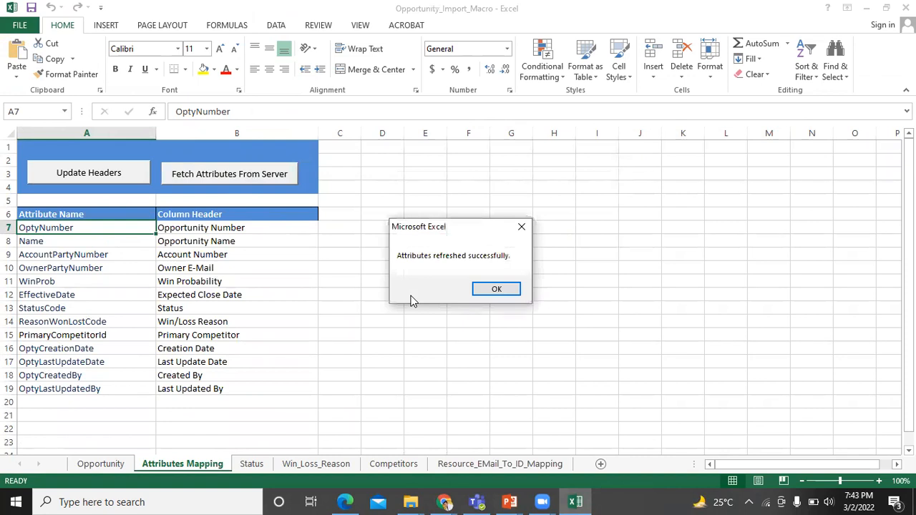
click(493, 288)
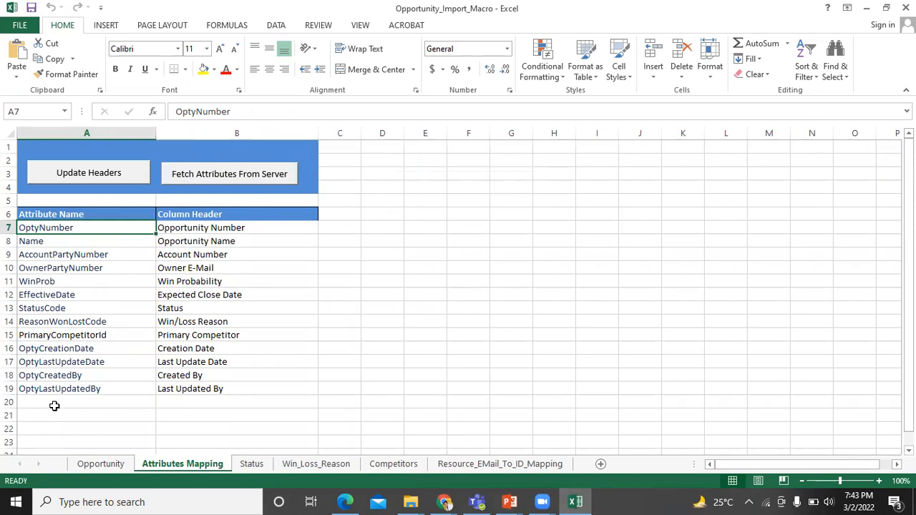
Set cell A20 of Attributes Mapping to UpdateFlag and return to the Opportunity sheet
click(120, 402)
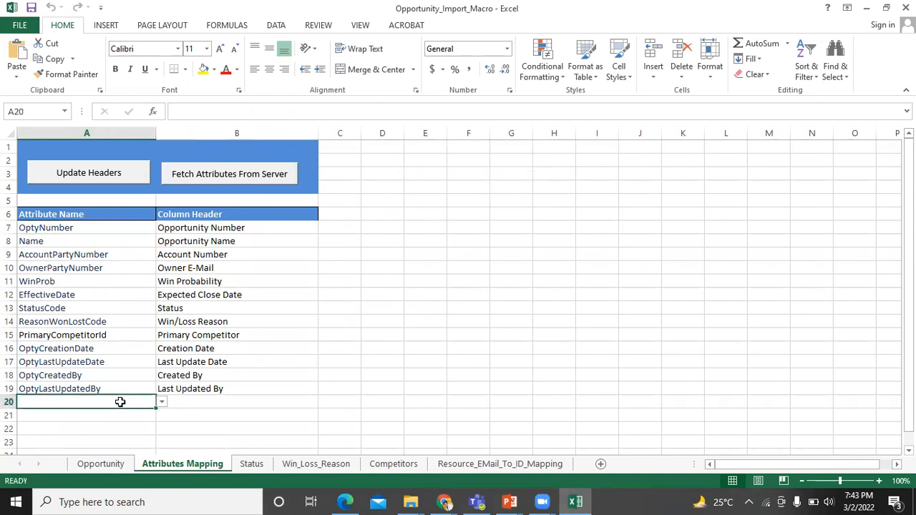
click(162, 403)
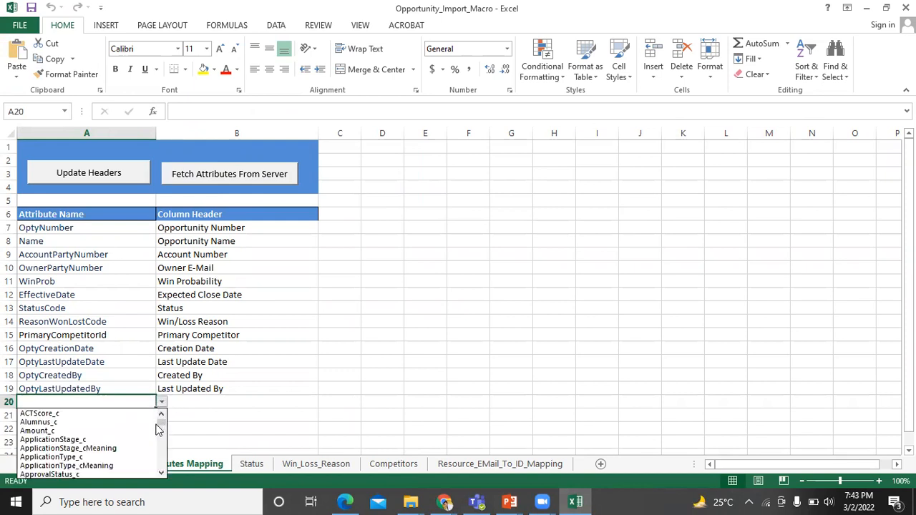
scroll(158, 428, down, 15)
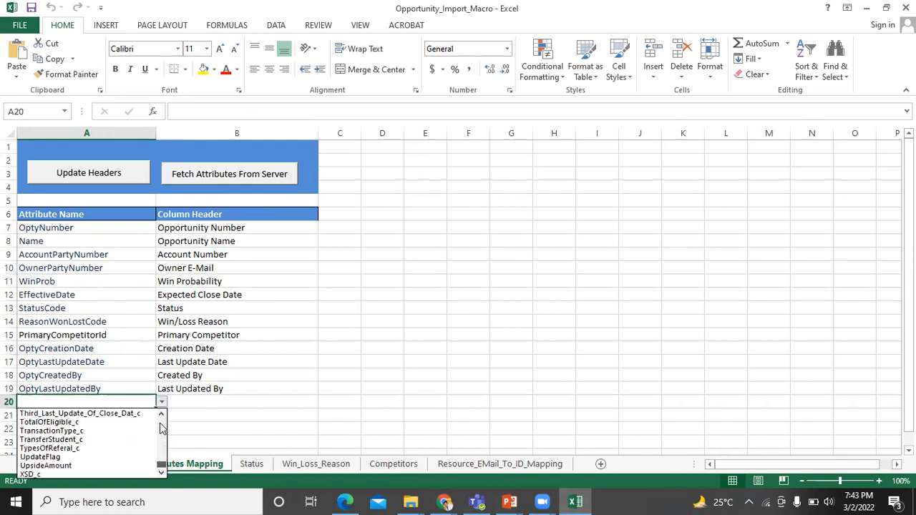
key(Up)
key(Up)
key(Return)
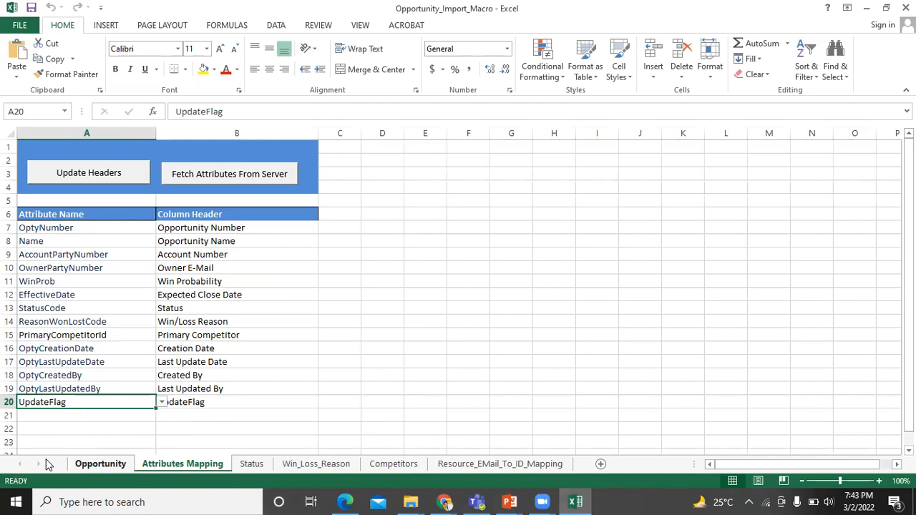
click(98, 463)
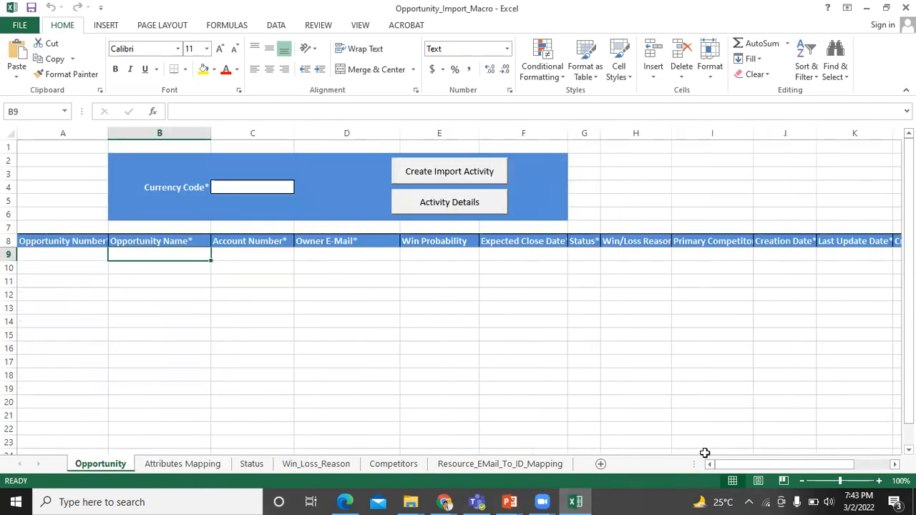
Run Update Headers from Attributes Mapping so the Opportunity table ends with an UpdateFlag column
drag(753, 469, 834, 468)
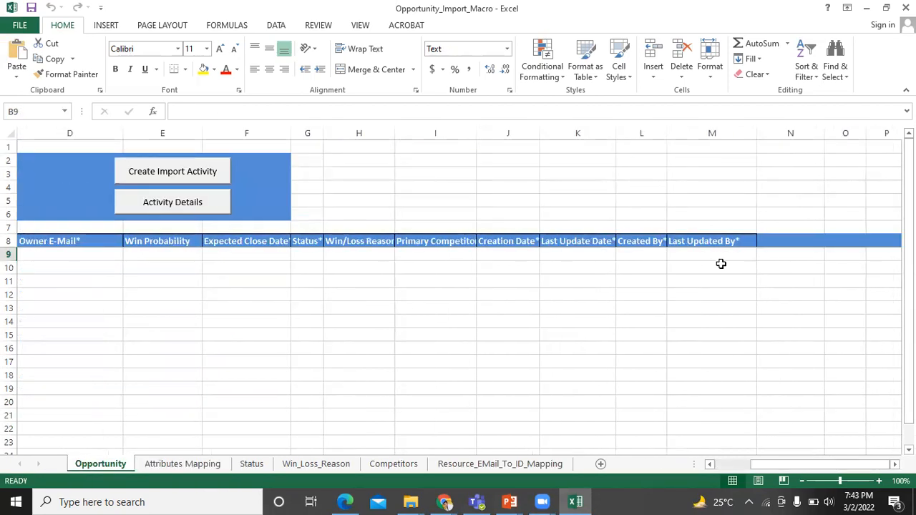
drag(766, 464, 641, 472)
key(ctrl+Page_Down)
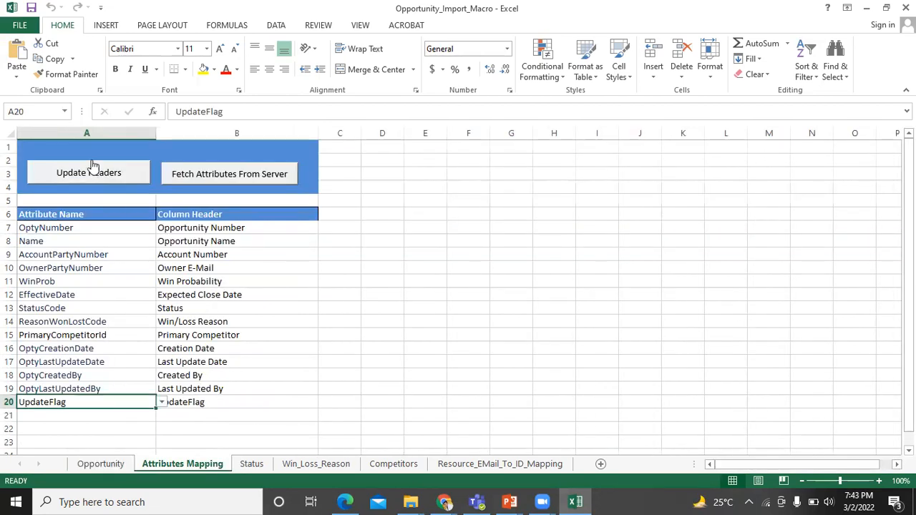
click(86, 181)
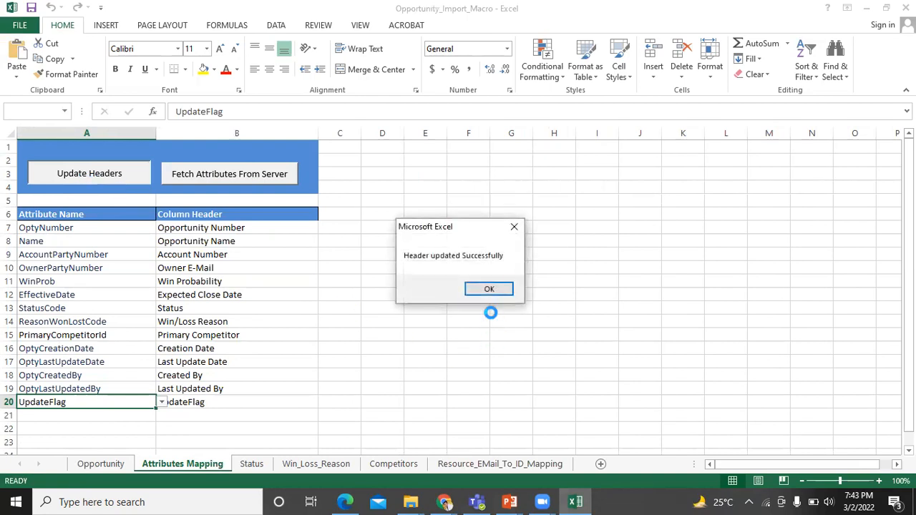
click(487, 288)
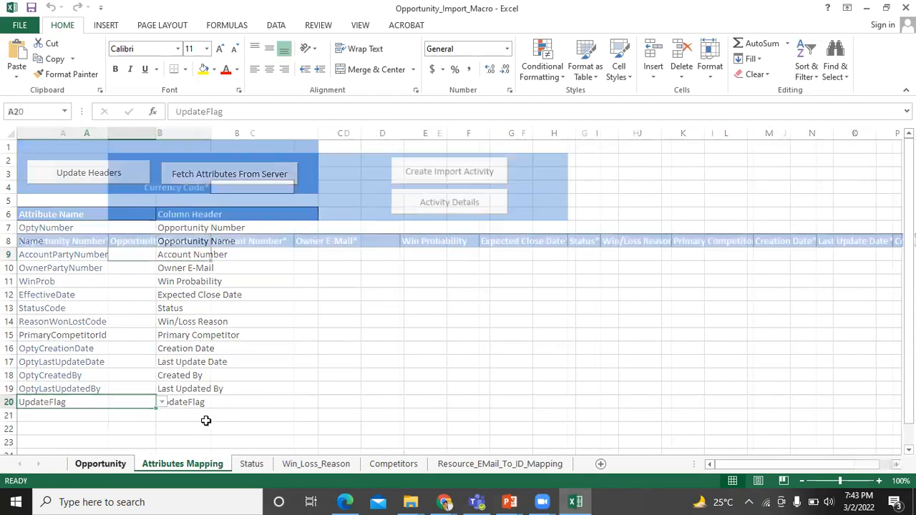
drag(759, 465, 846, 462)
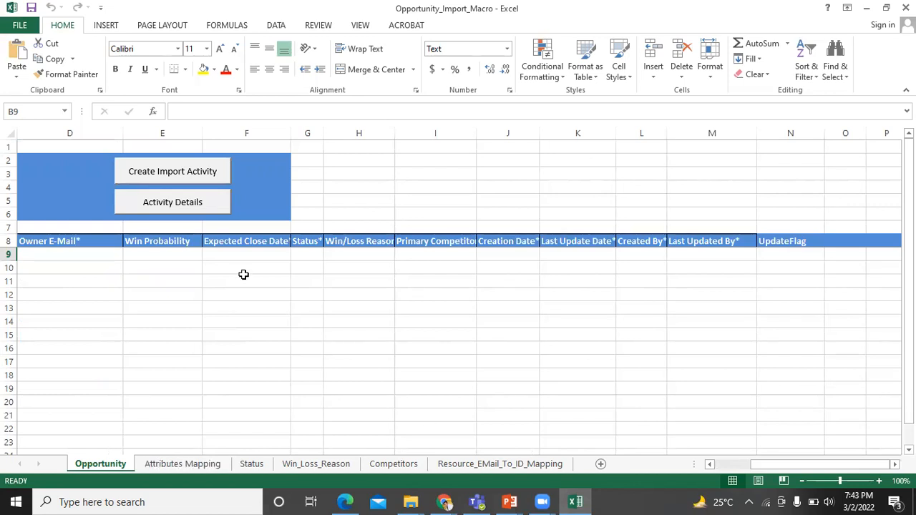
drag(790, 464, 697, 466)
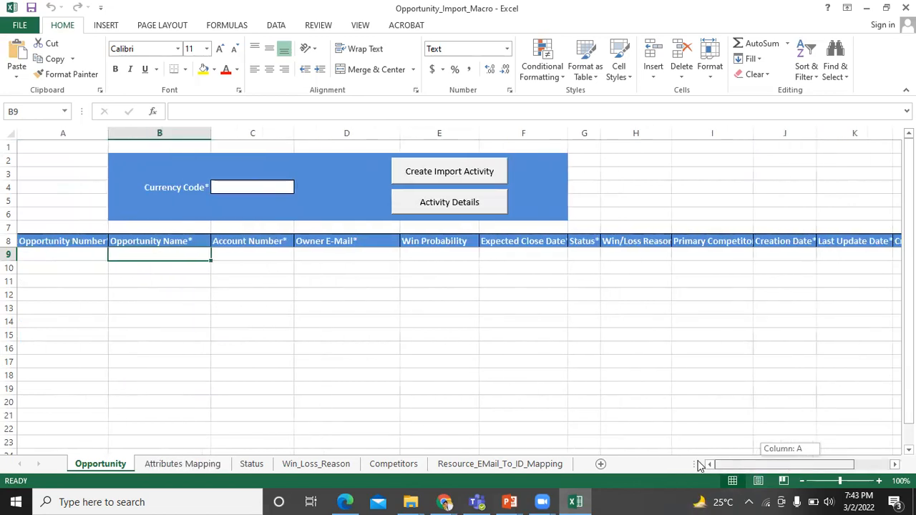
Enter INR as the Currency Code in cell C4 of the Opportunity sheet
double_click(240, 189)
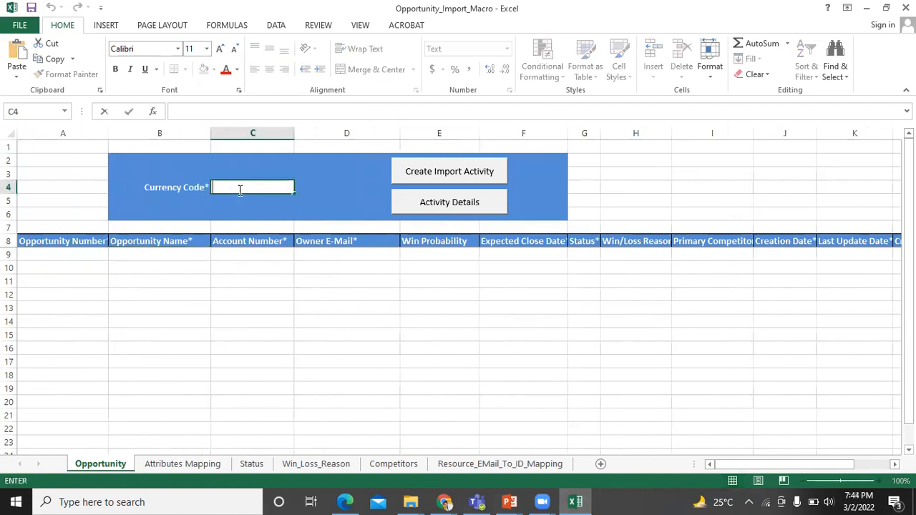
text(INR)
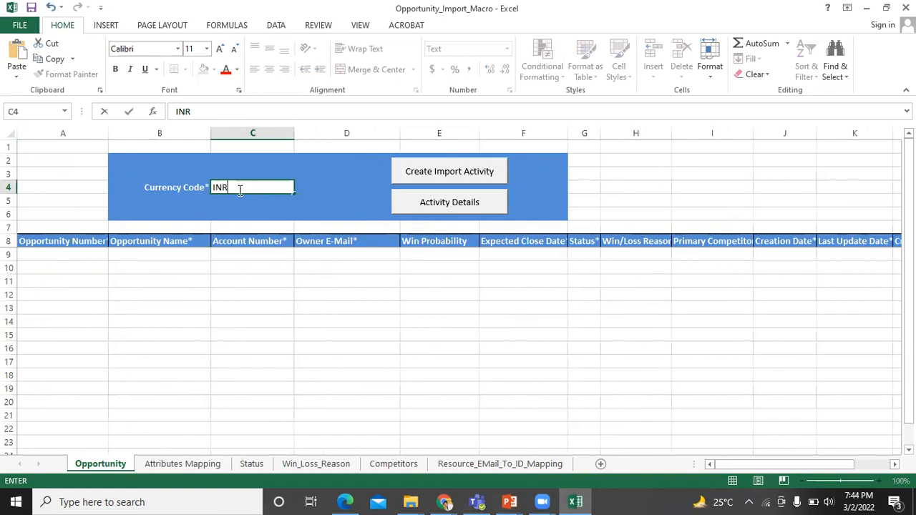
click(80, 254)
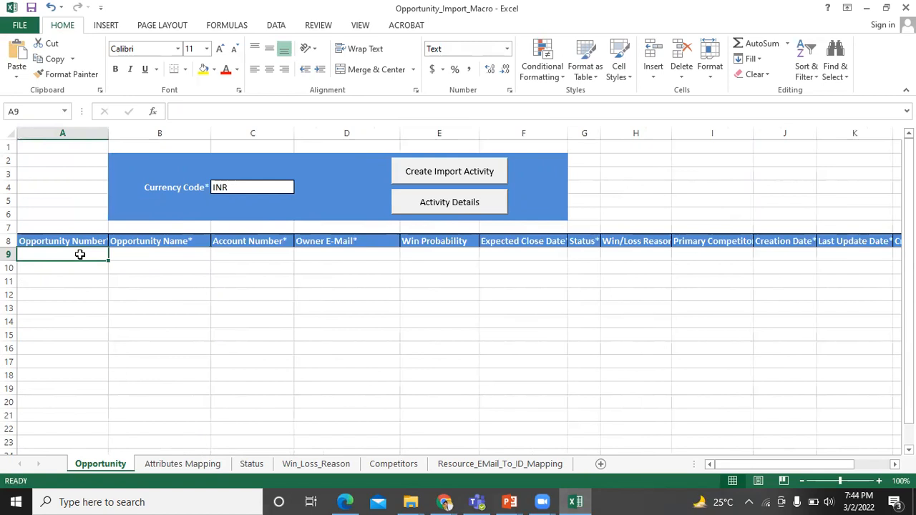
Enter the opportunity's name in cell B9, then switch to the File Explorer window
click(167, 253)
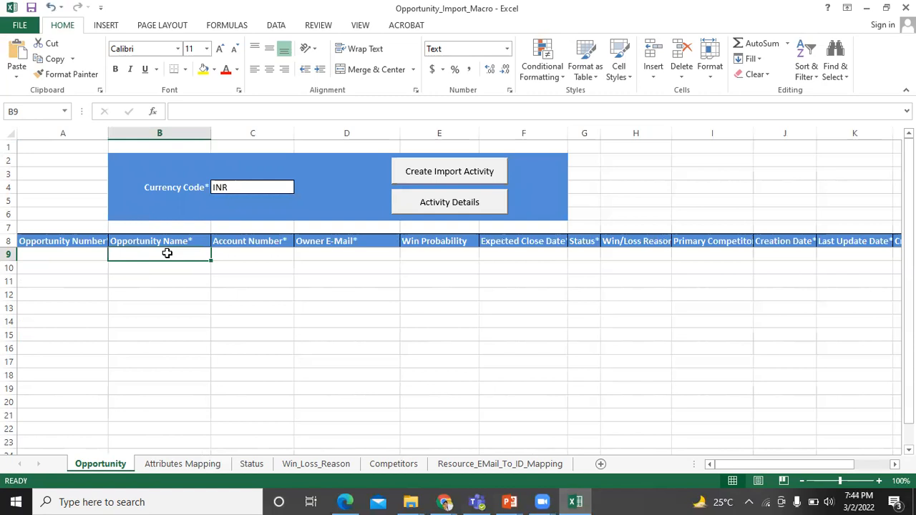
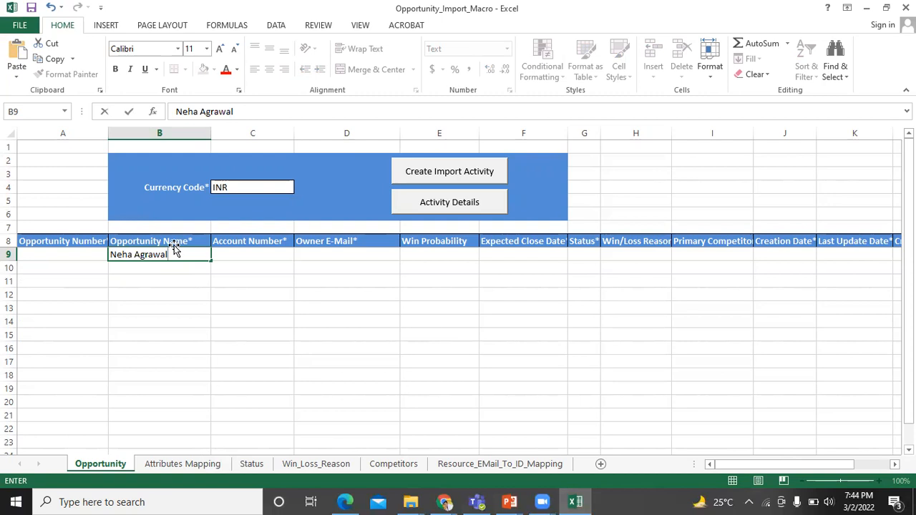
key(Tab)
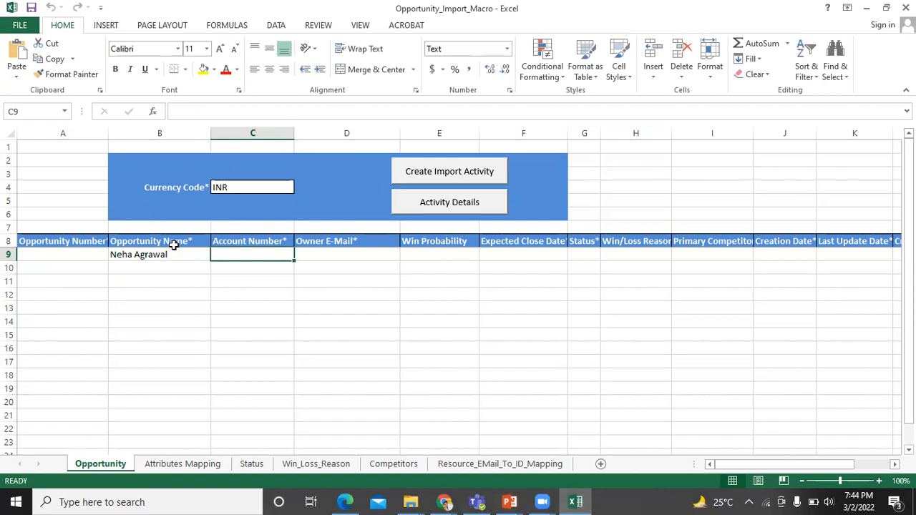
key(alt)
key(alt+Tab)
key(alt+Tab)
key(alt+Tab)
key(alt+Tab)
key(alt+Tab)
key(alt+Tab)
key(alt+Tab)
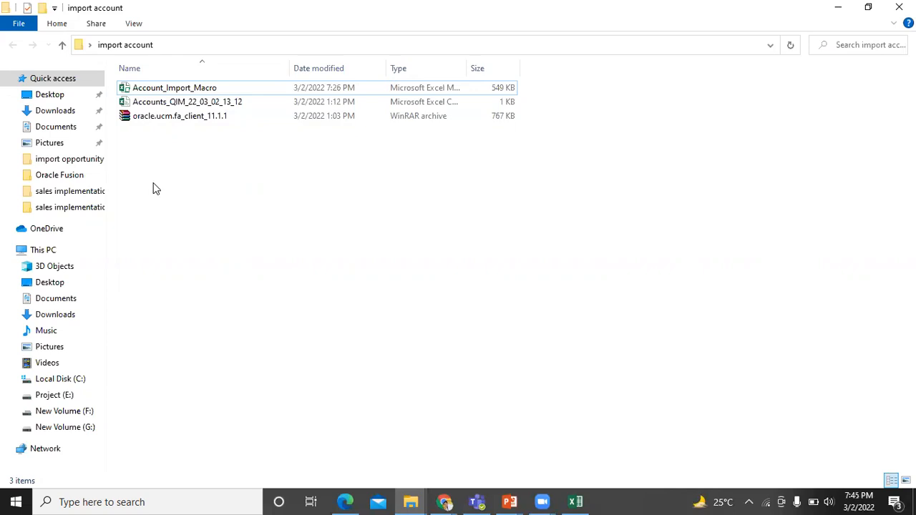
Open Account_Import_Macro from the import account folder in Excel
double_click(159, 89)
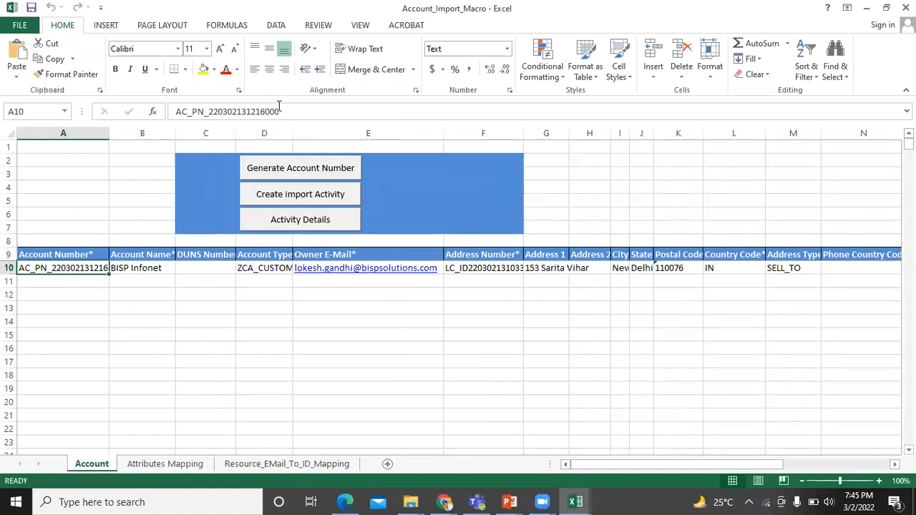
Copy the account number from A10 into the opportunity's C9 cell and widen column C to fit
drag(283, 112, 173, 117)
key(ctrl+c)
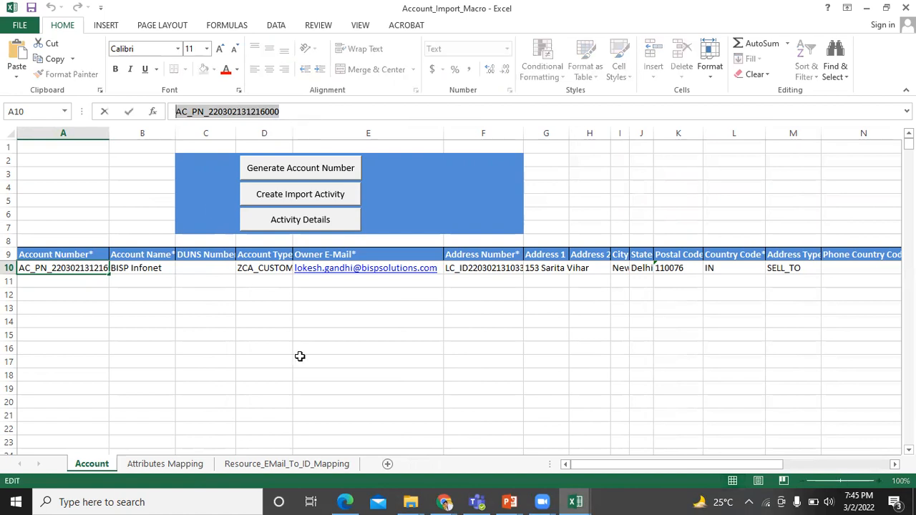
key(alt+Tab)
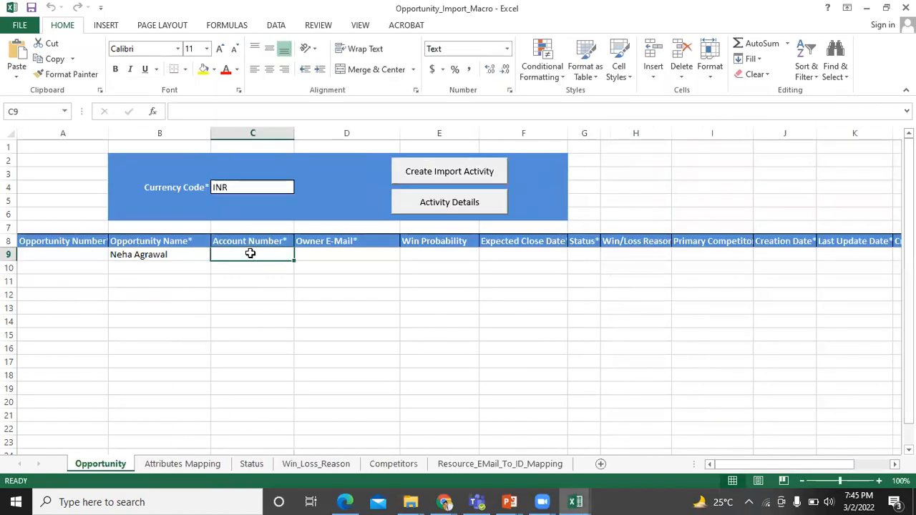
key(ctrl+v)
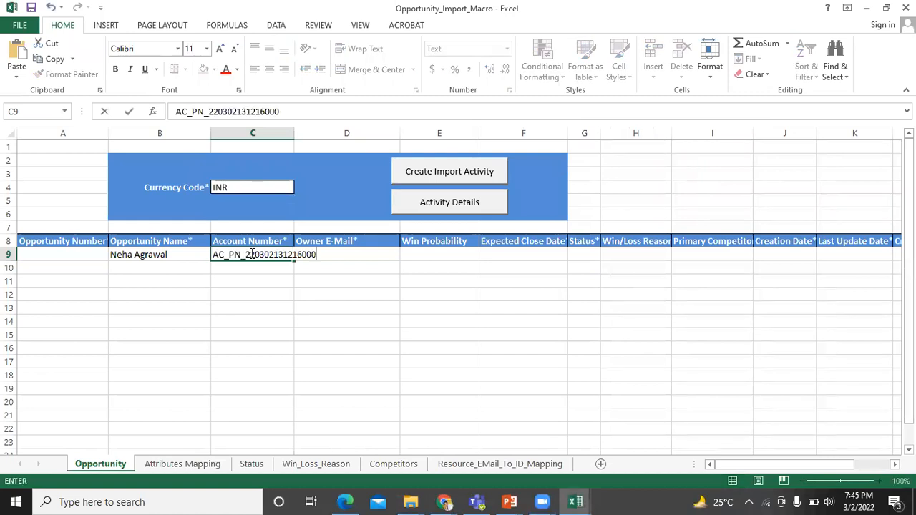
key(F2)
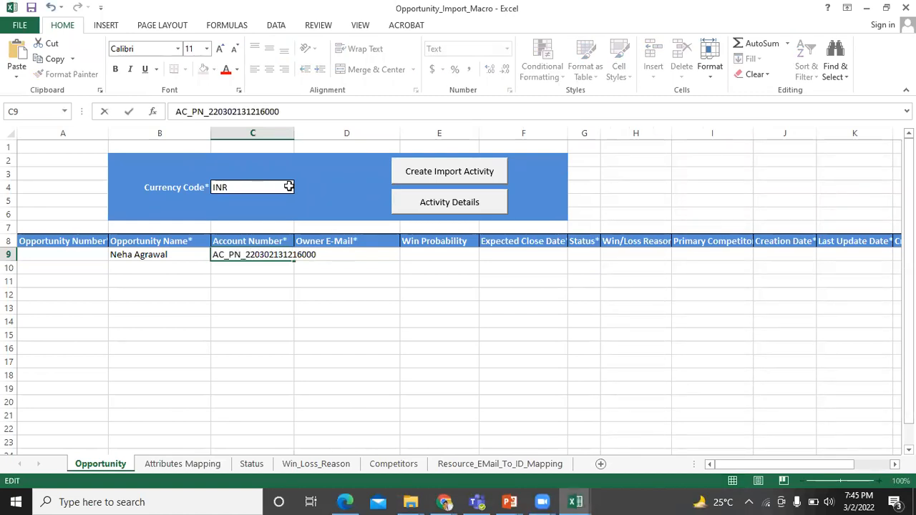
click(297, 133)
drag(294, 133, 321, 134)
click(441, 277)
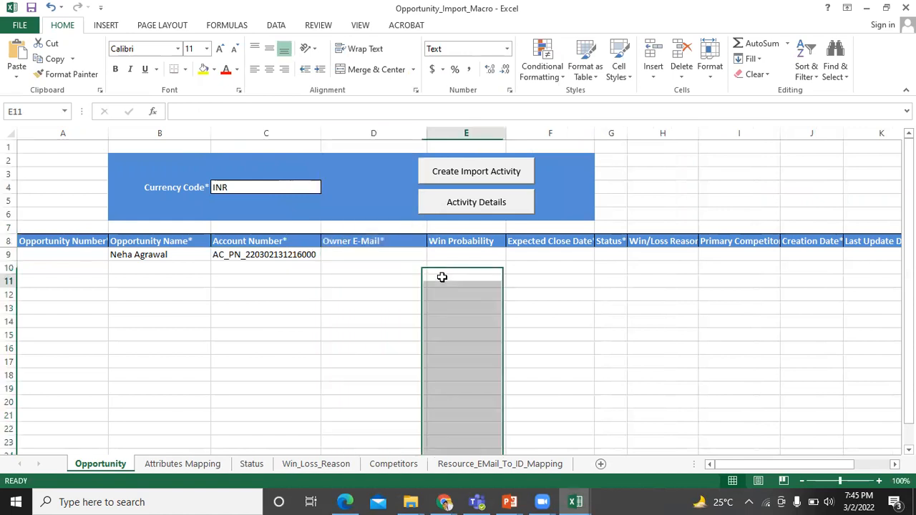
click(392, 253)
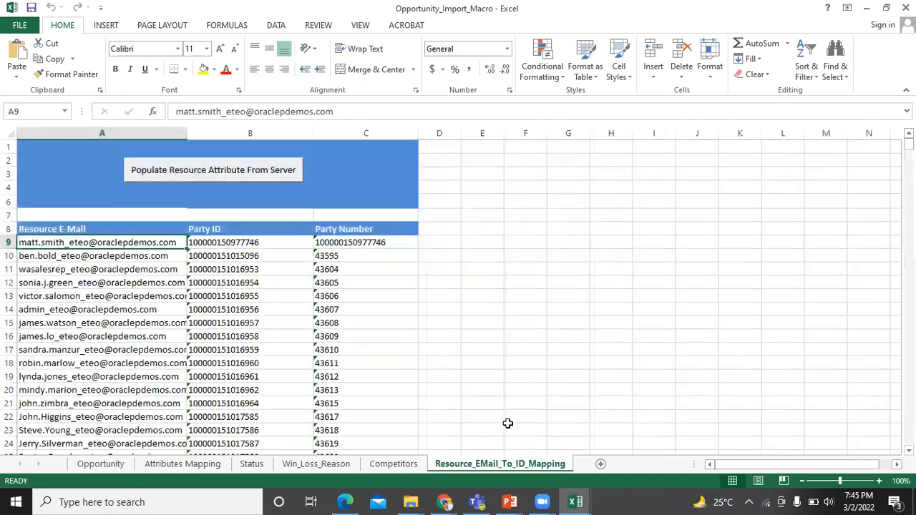
drag(909, 145, 908, 308)
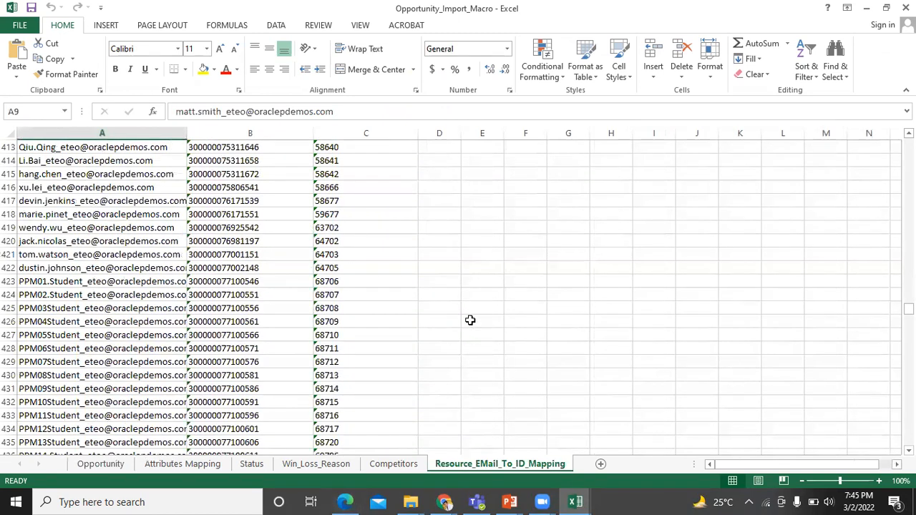
scroll(470, 320, down, 9)
scroll(470, 319, down, 5)
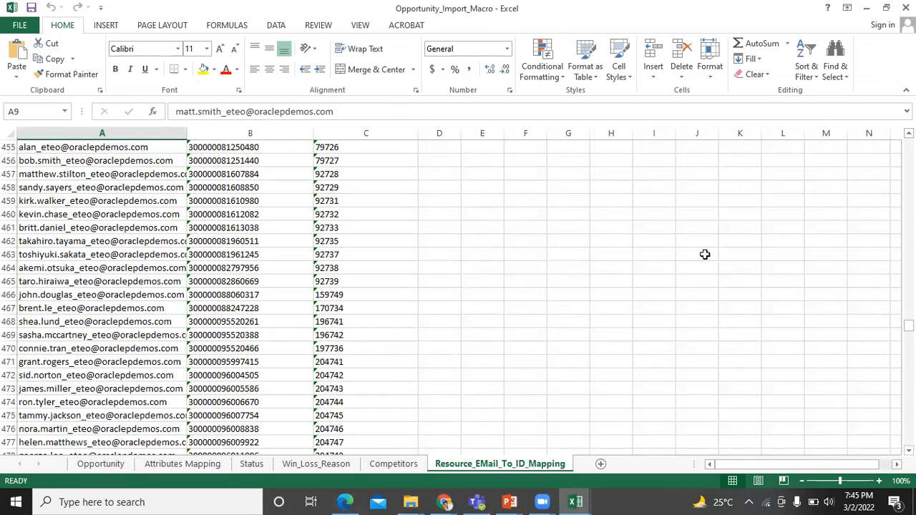
drag(909, 325, 909, 439)
click(41, 434)
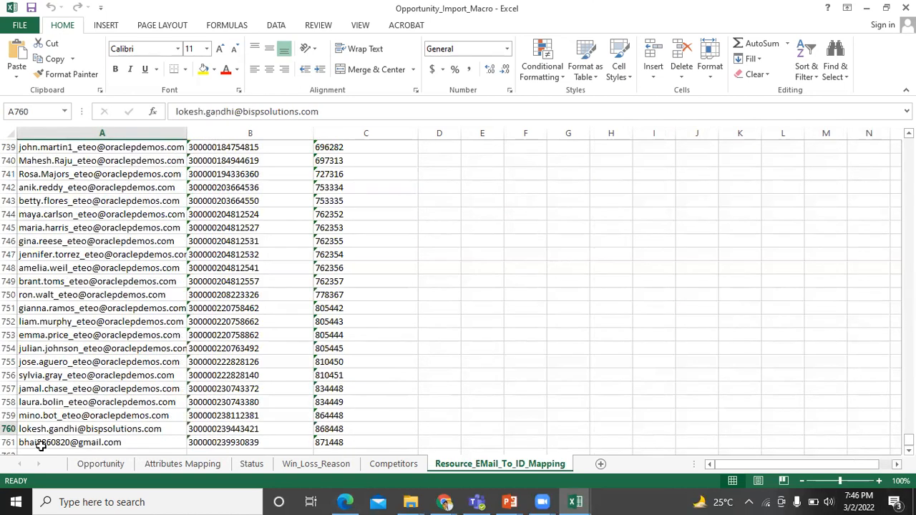
double_click(41, 434)
drag(162, 429, 10, 429)
key(ctrl+c)
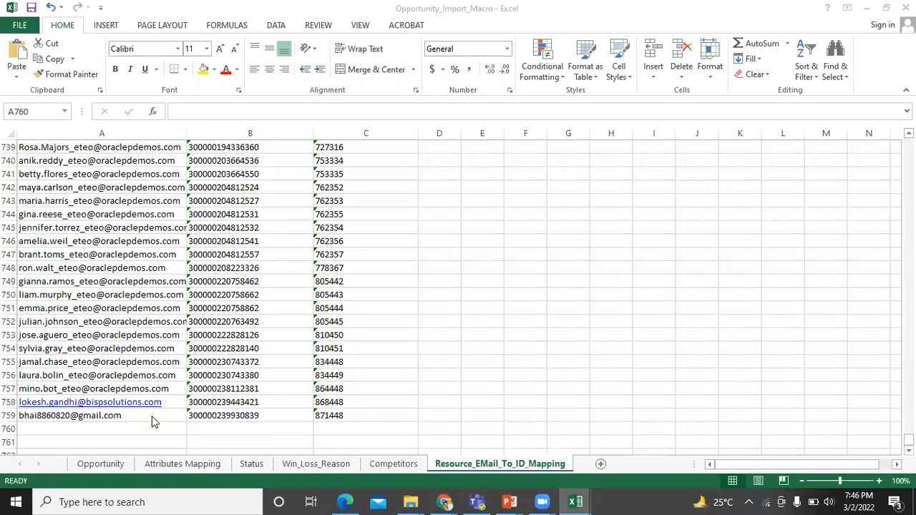
click(153, 422)
click(153, 419)
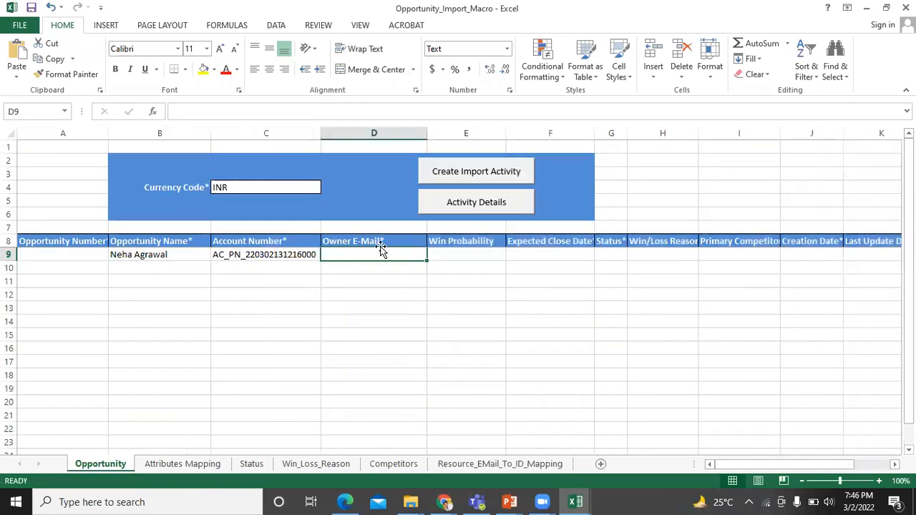
Paste the owner's e-mail into D9 and autofit column D
click(379, 244)
click(379, 252)
key(ctrl+v)
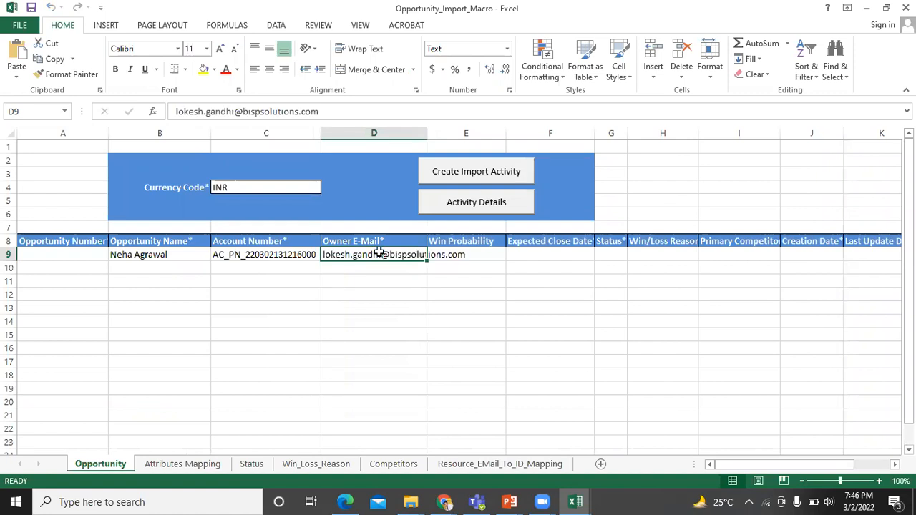
double_click(422, 132)
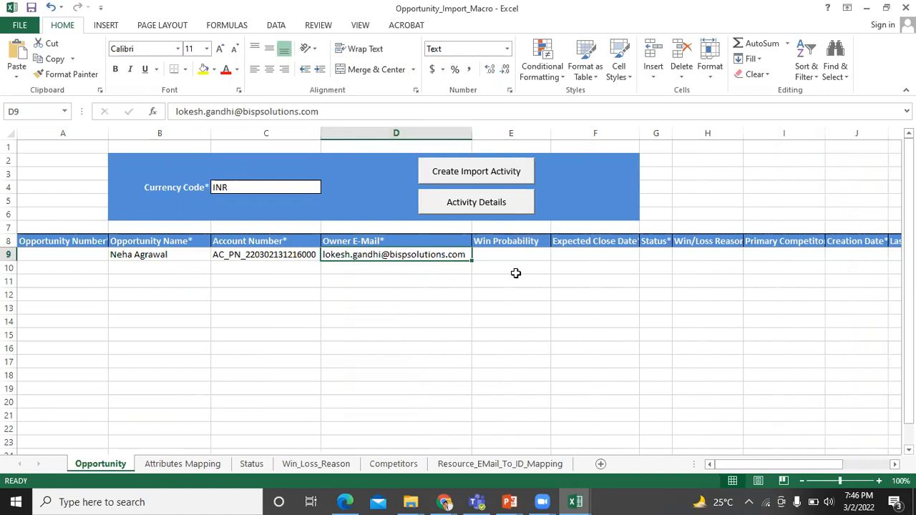
Enter 10 as the Win Probability in E9 and autofit column F
click(514, 244)
click(517, 253)
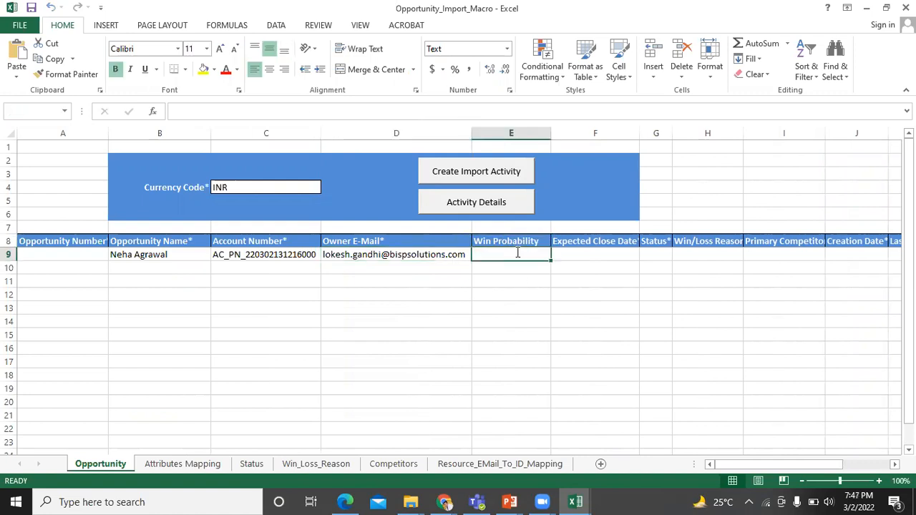
text(10)
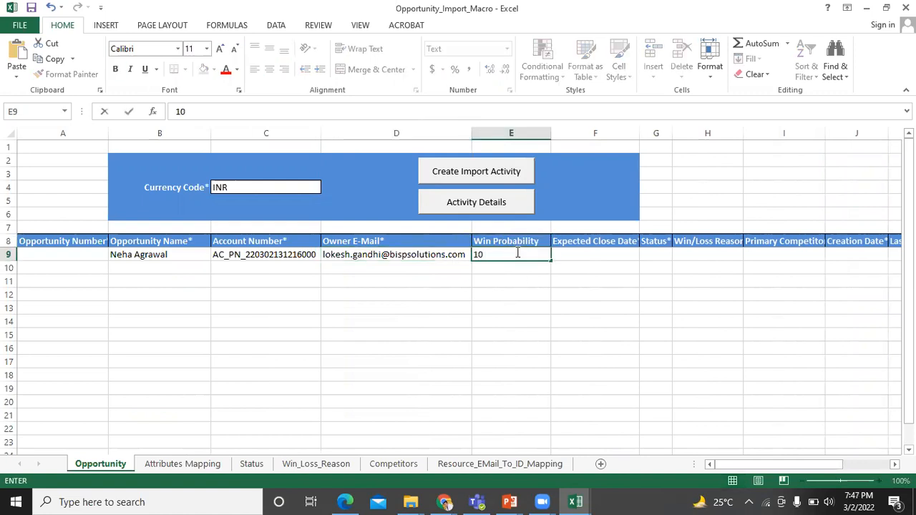
click(611, 252)
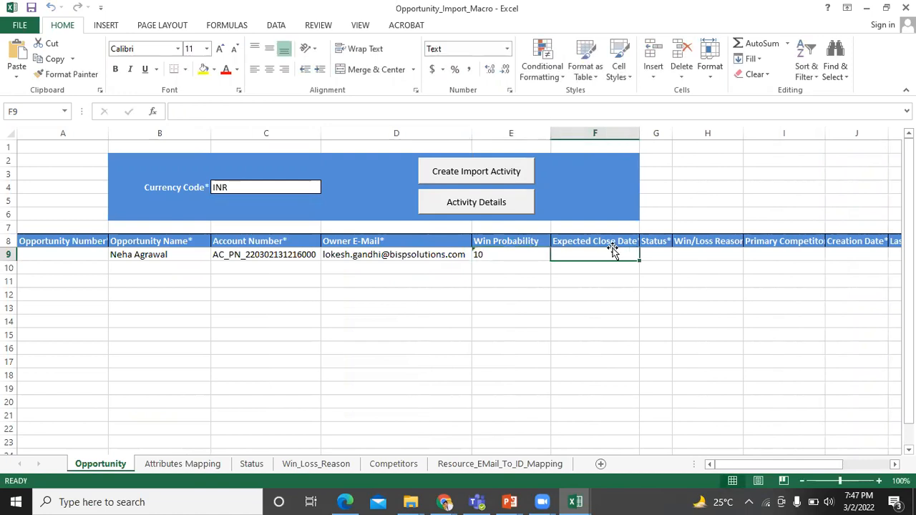
double_click(641, 133)
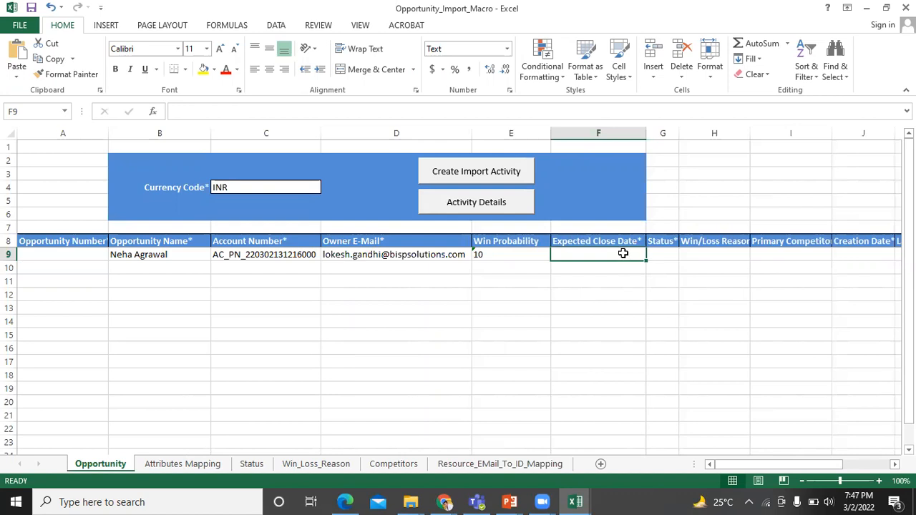
Enter 3/2/2022 as the Expected Close Date in F9
double_click(623, 254)
text(3/2/)
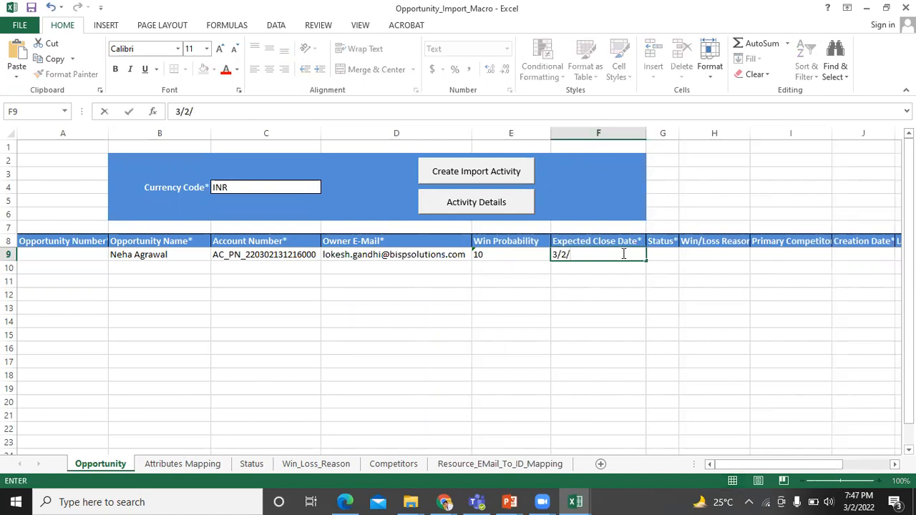
text(2022)
click(659, 250)
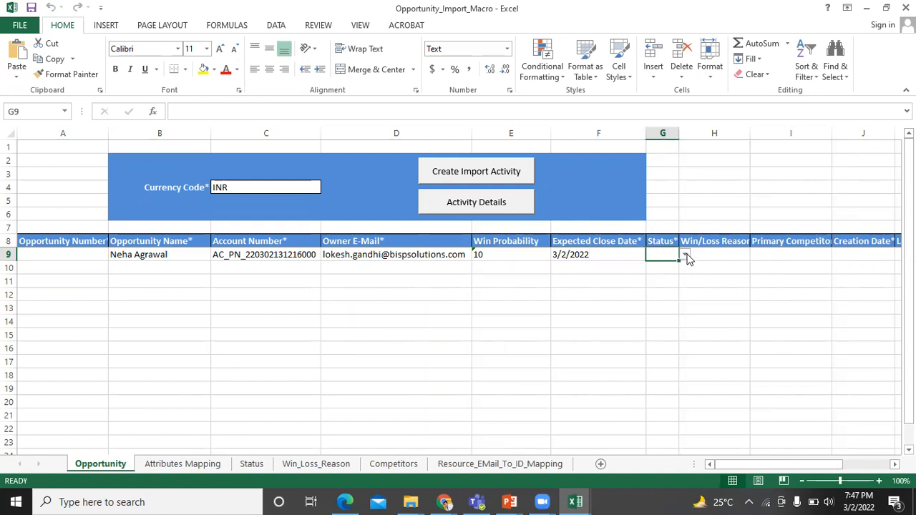
Choose Open from the G9 Status dropdown, leaving Win/Loss Reason and Primary Competitor blank
click(685, 256)
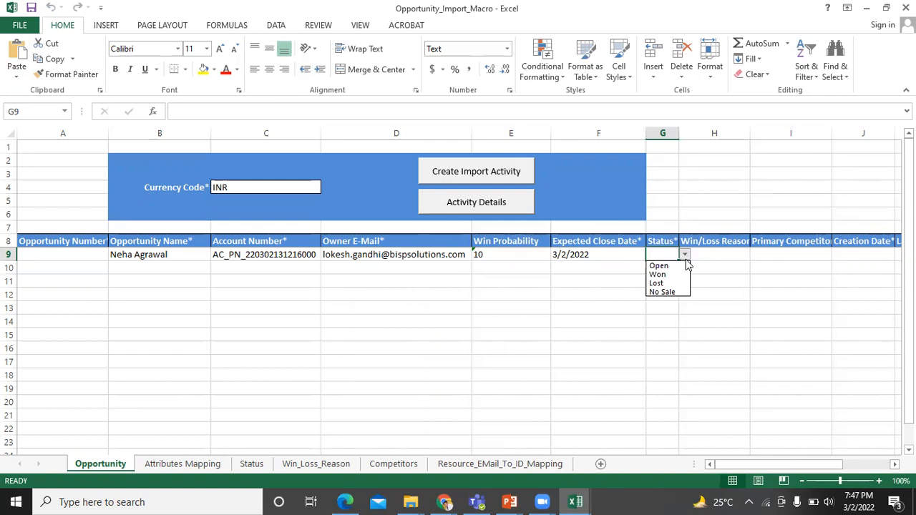
click(681, 266)
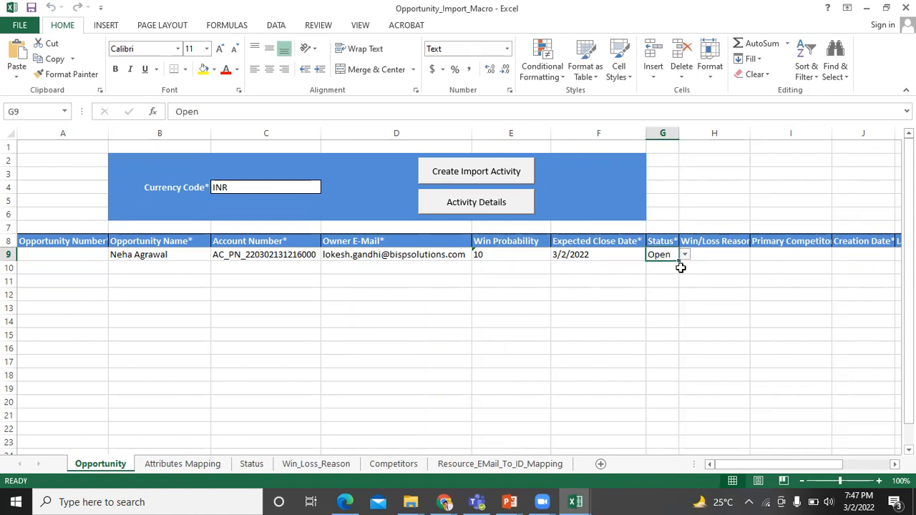
click(714, 255)
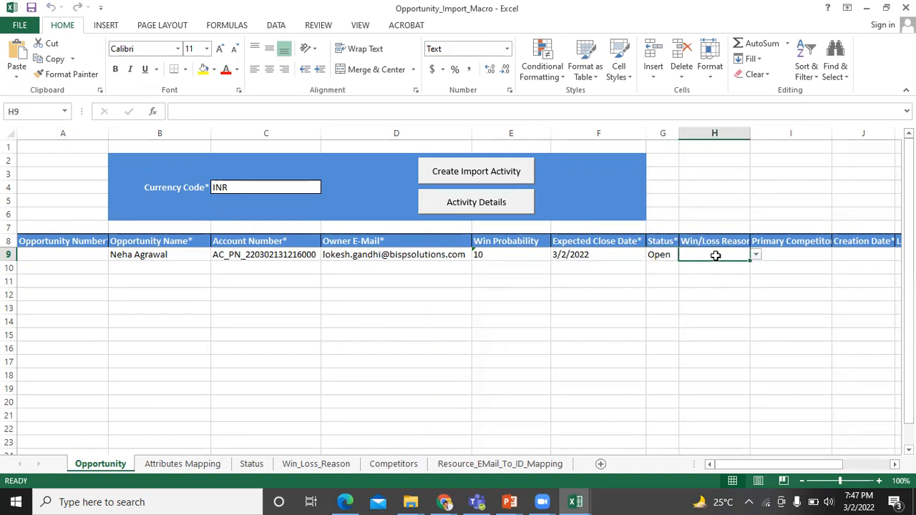
click(783, 253)
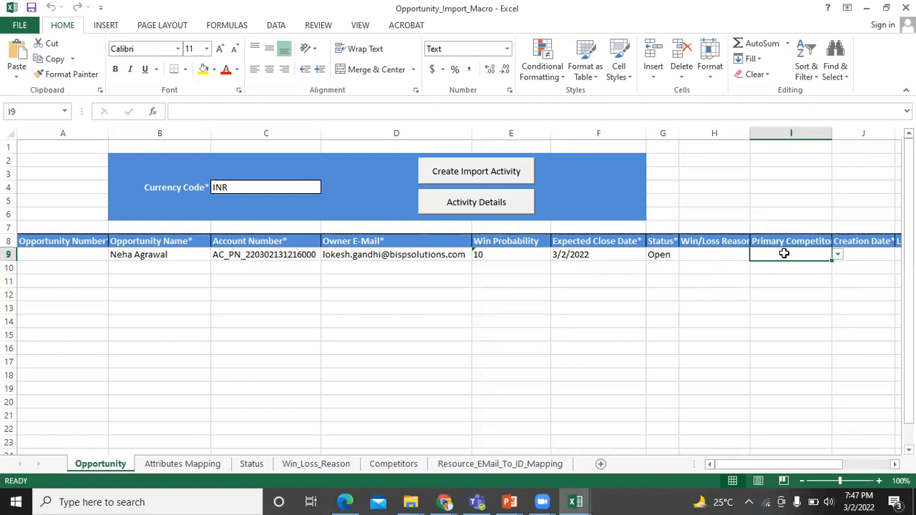
click(836, 255)
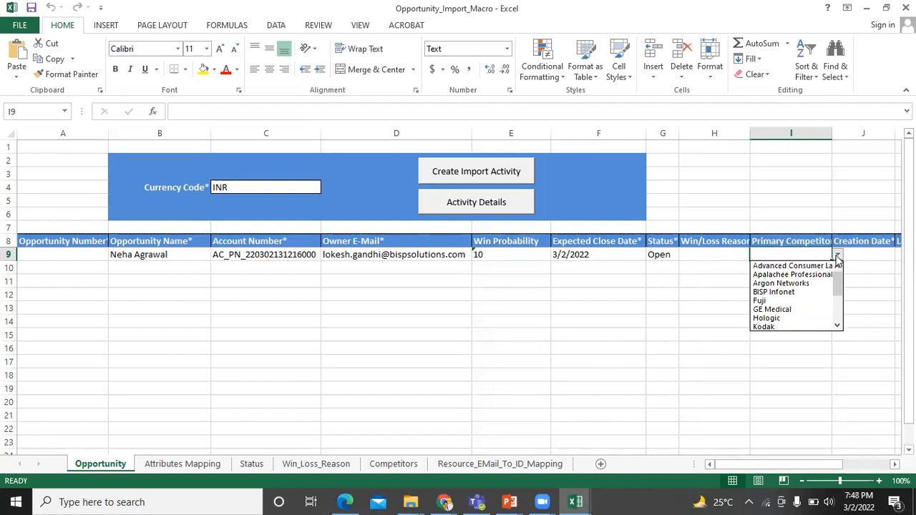
click(770, 466)
Enter 3/2/2022 as the Creation Date in J9
drag(787, 463, 809, 463)
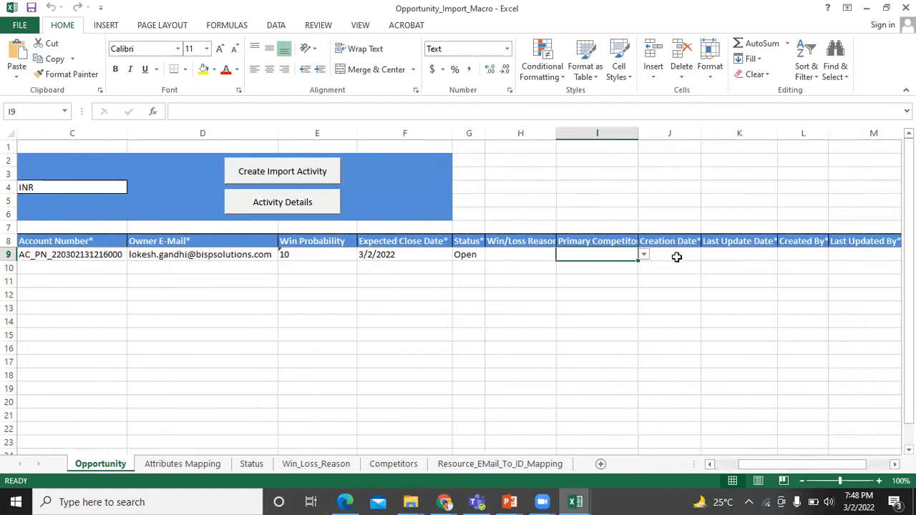
click(676, 253)
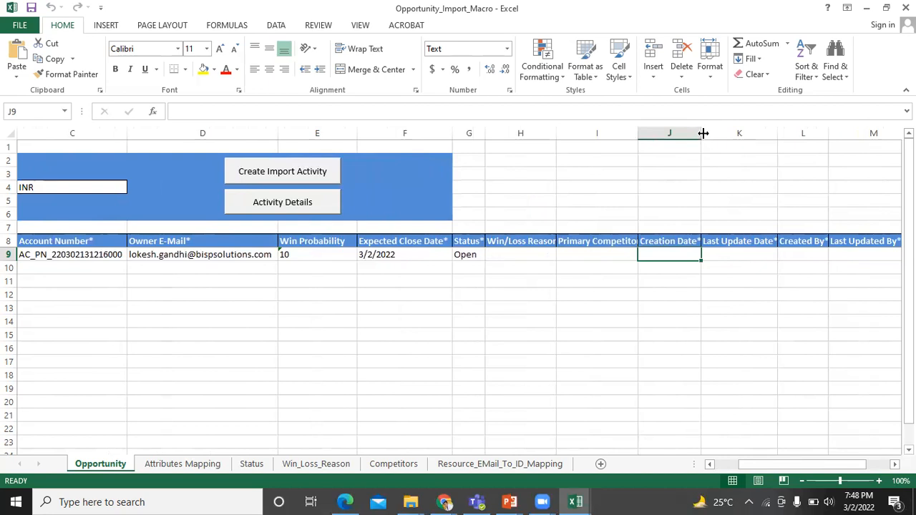
double_click(660, 252)
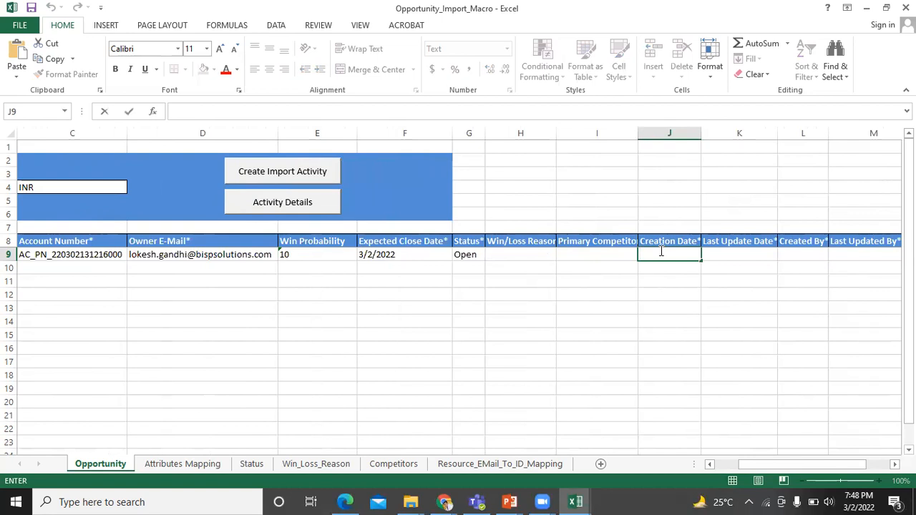
text(3/2/20222)
key(BackSpace)
click(751, 256)
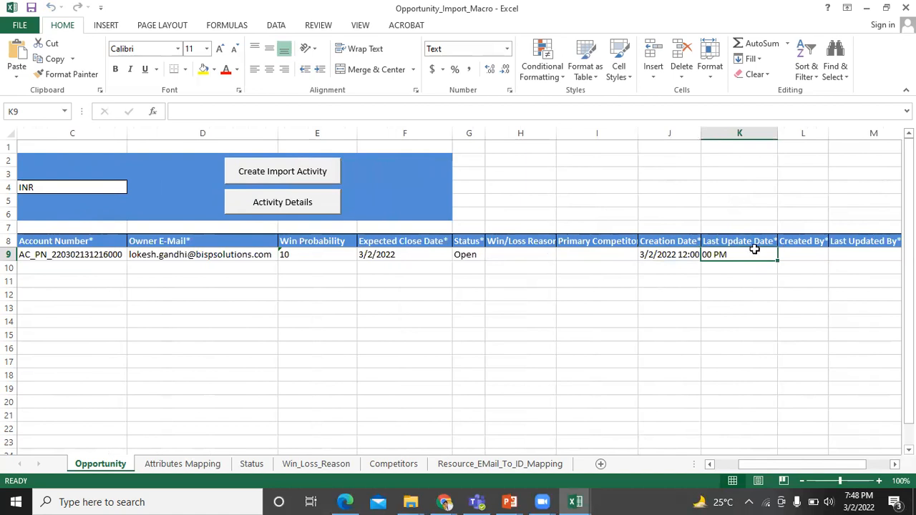
Enter 3/2/2022 as the Last Update Date in K9
double_click(755, 250)
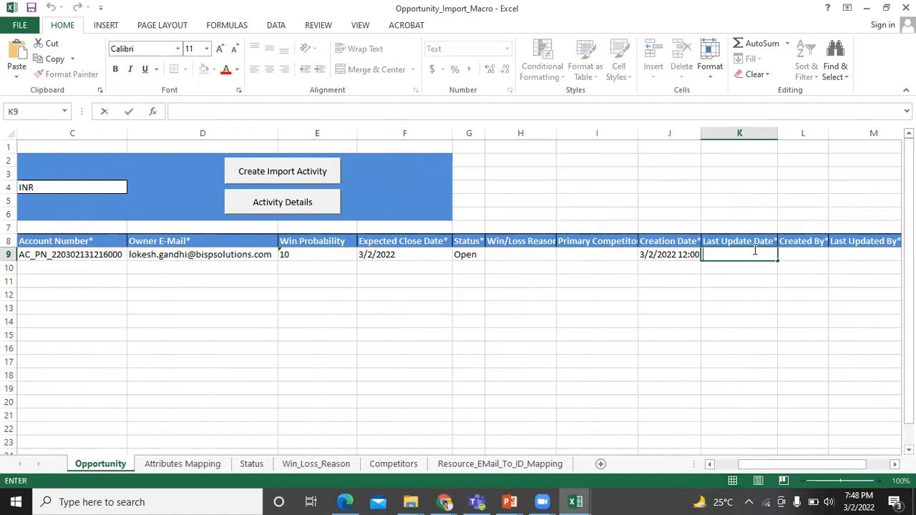
text(3/2/2022 12:00:00)
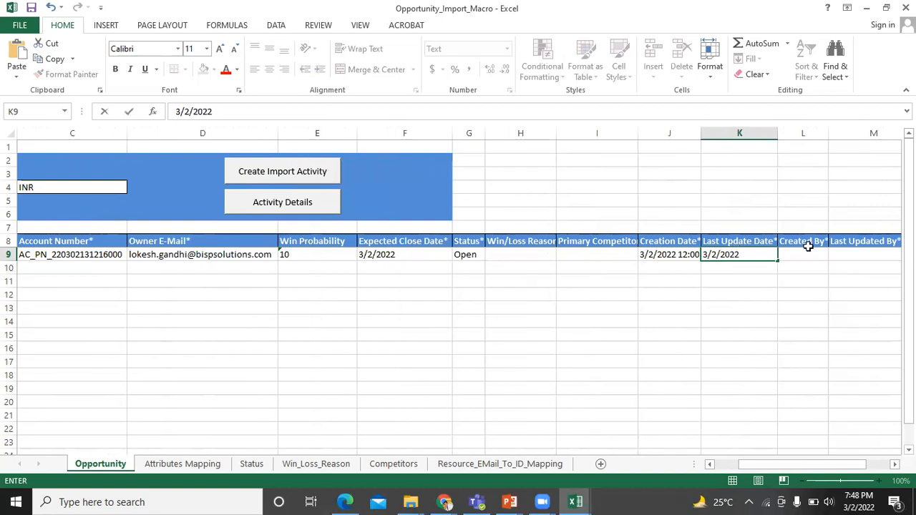
click(805, 256)
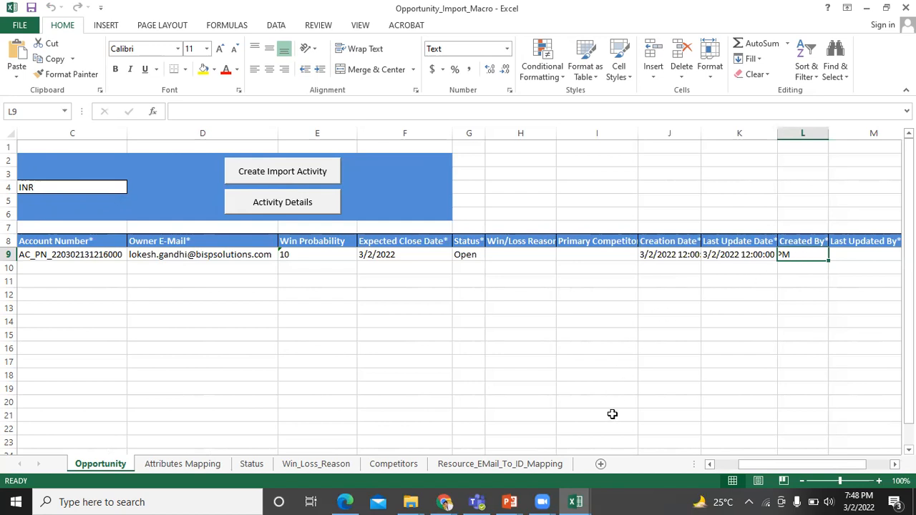
Select the owner's resource ID in row 758 of the Resource_EMail_To_ID_Mapping sheet
click(499, 464)
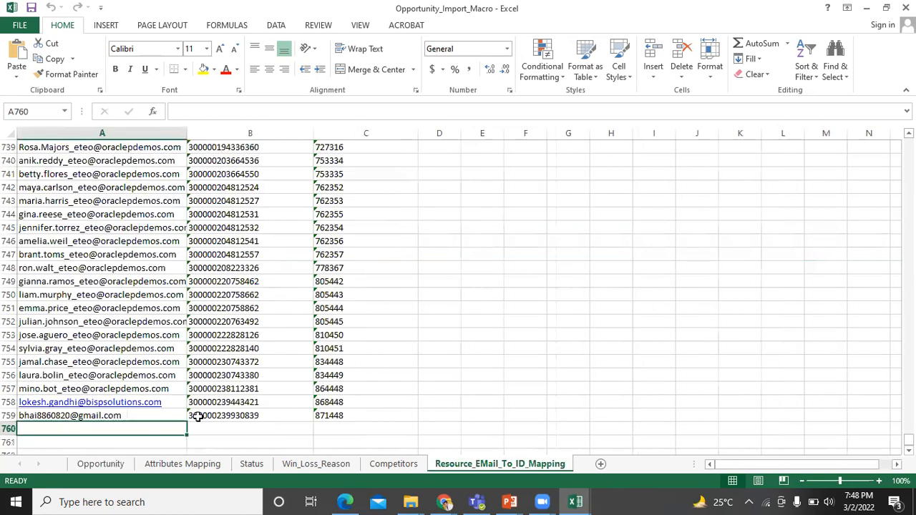
click(331, 401)
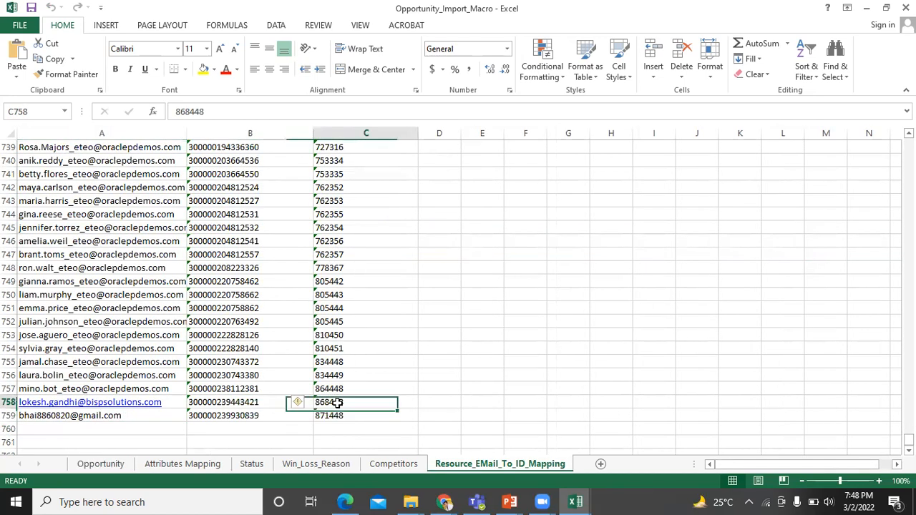
double_click(362, 401)
drag(362, 401, 302, 409)
key(ctrl+c)
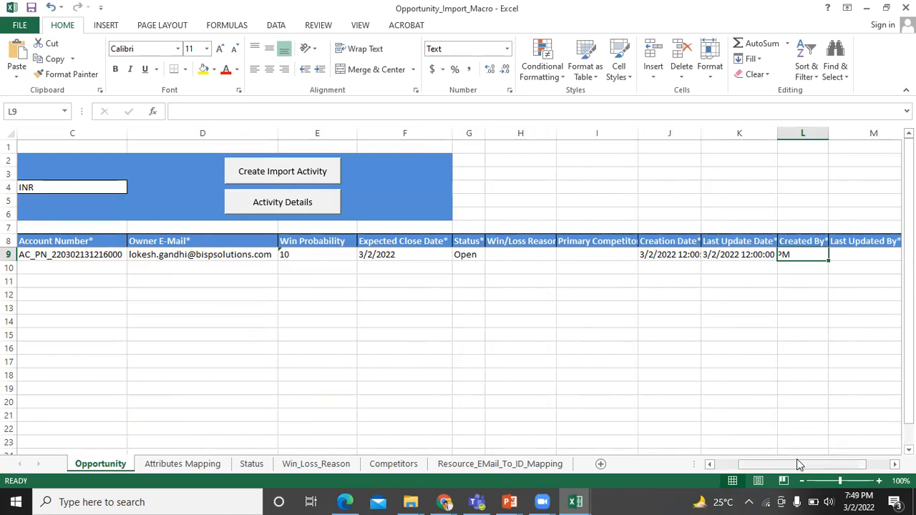
Widen column K and paste the resource ID into Created By L9, dismissing the e-mail format warning
drag(797, 464, 811, 466)
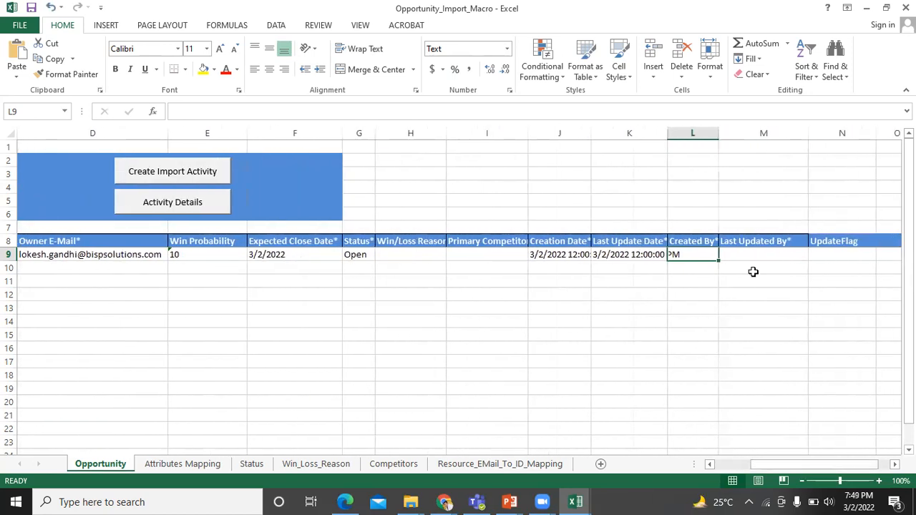
double_click(668, 132)
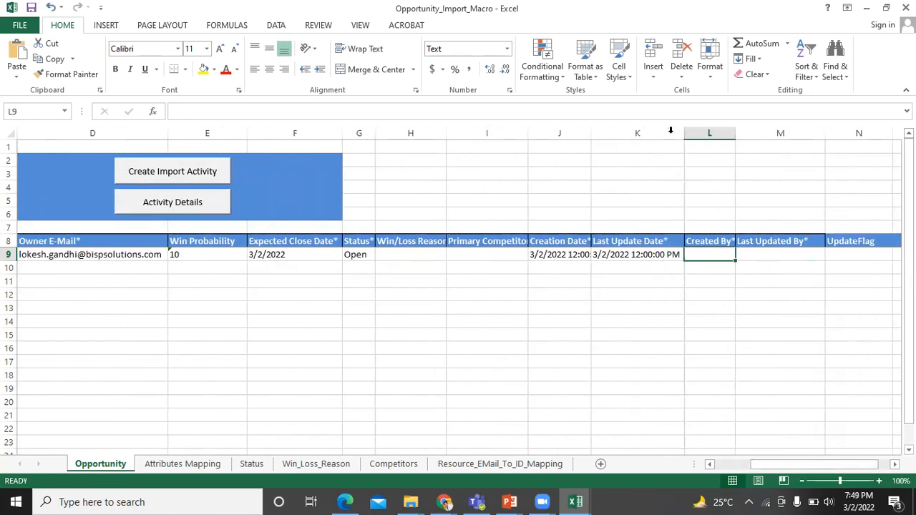
click(707, 244)
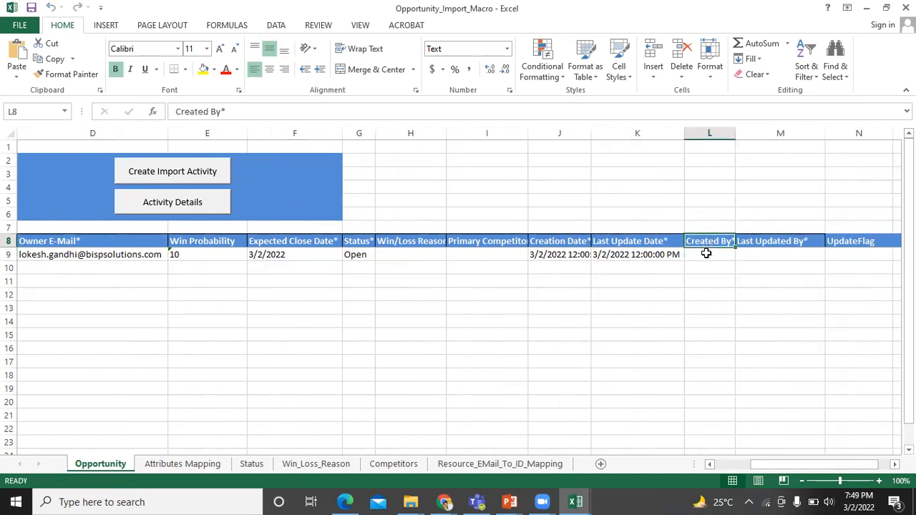
double_click(706, 253)
key(ctrl+v)
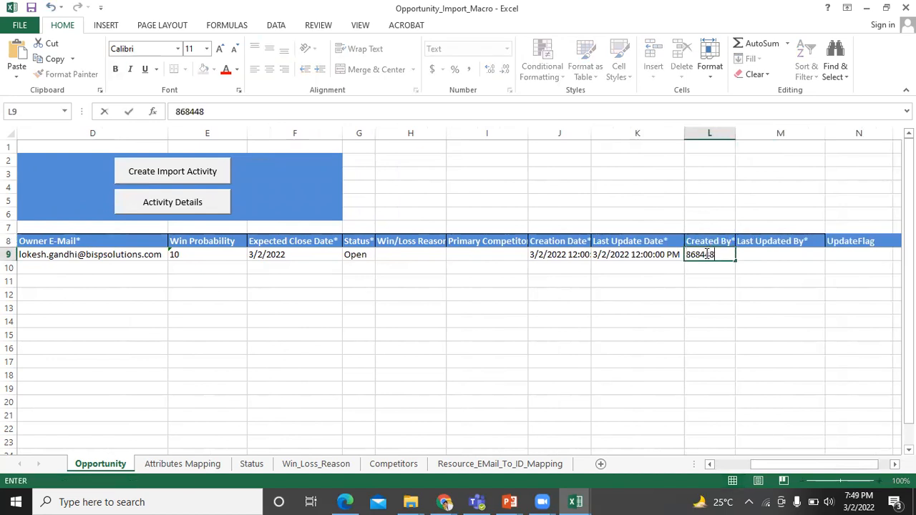
click(755, 254)
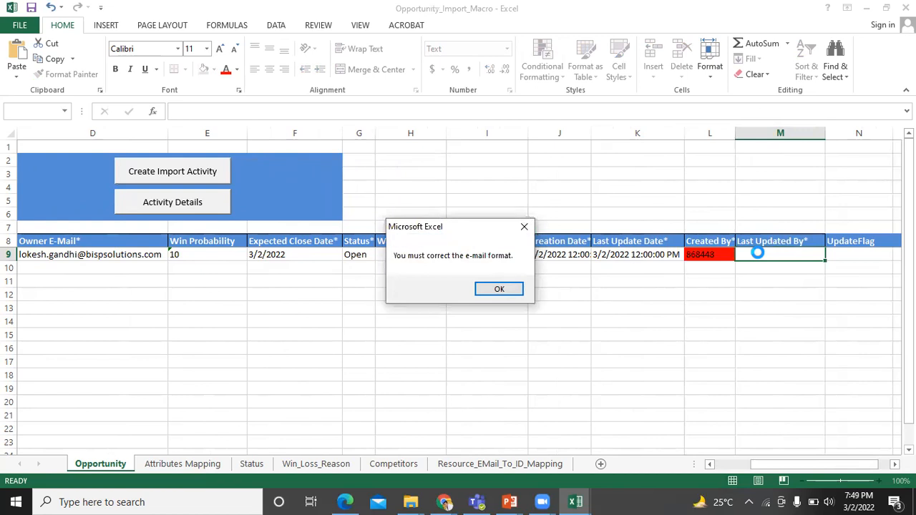
click(499, 289)
Replace the Created By value in L9 with the owner's e-mail address
key(F2)
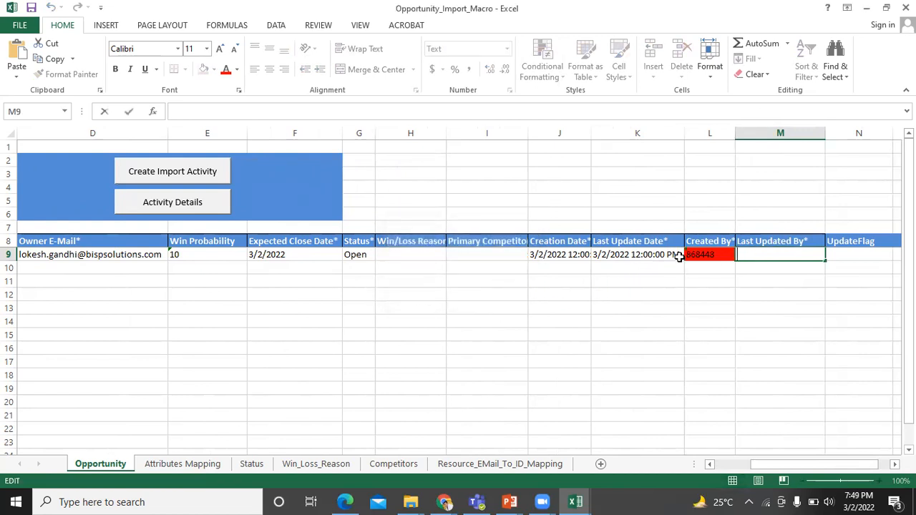
click(719, 253)
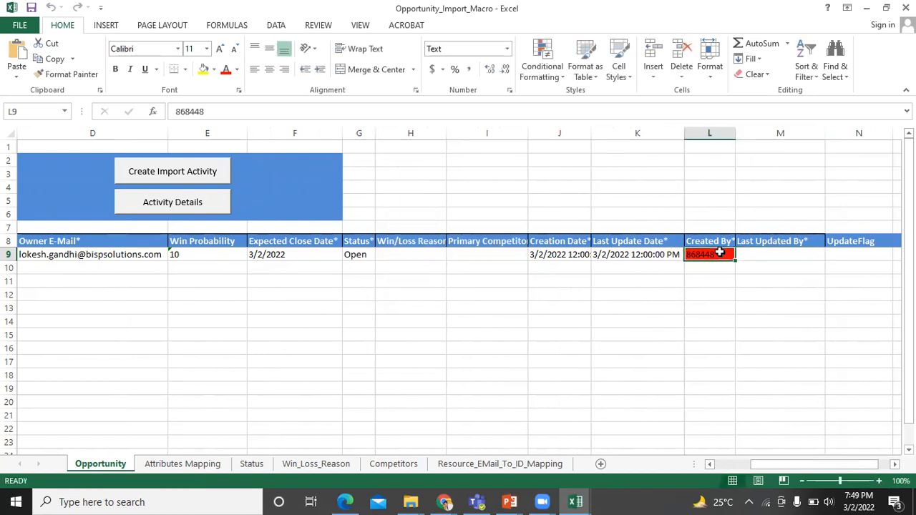
key(BackSpace)
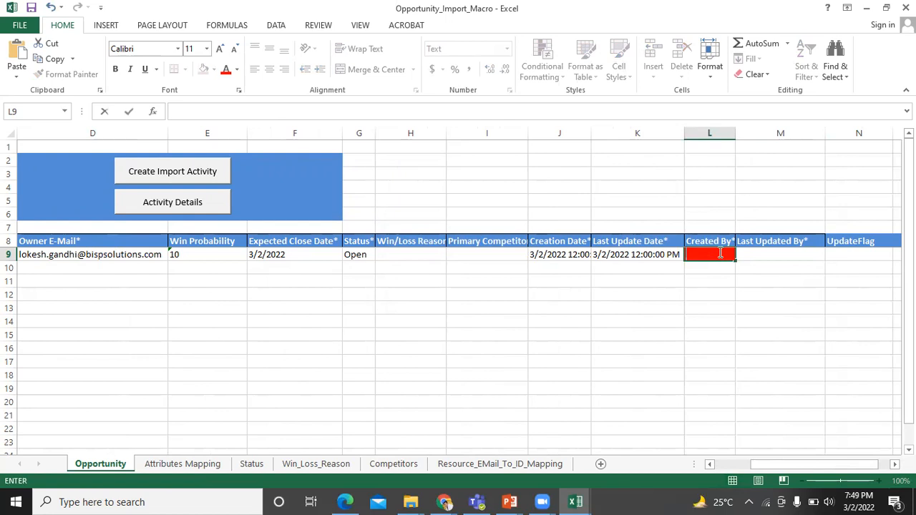
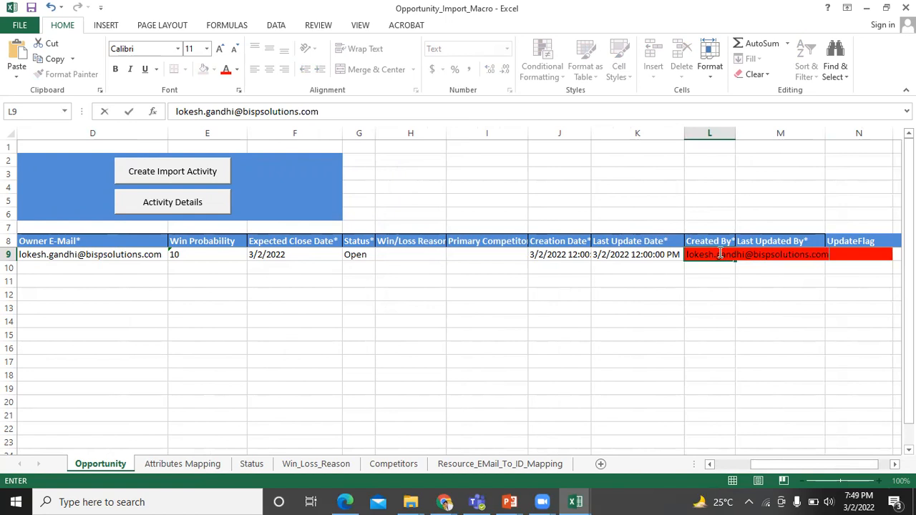
key(Tab)
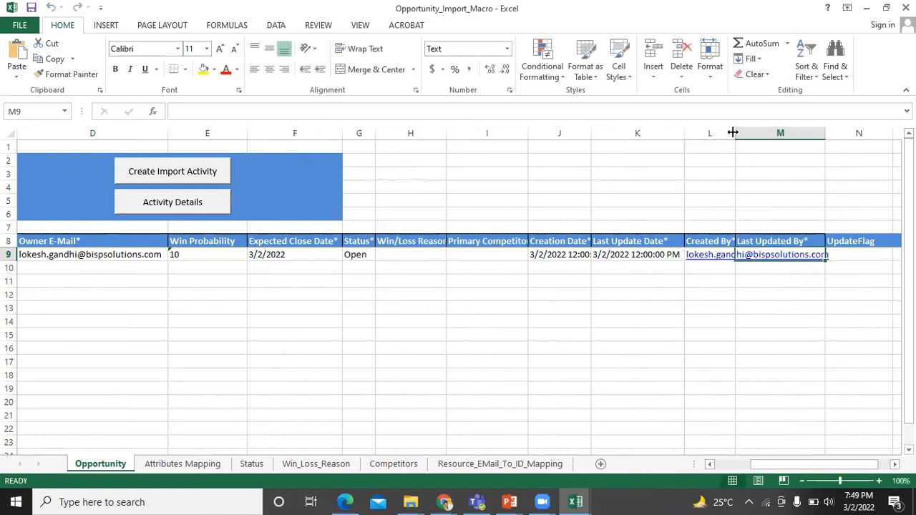
Autofit column L and copy the e-mail from L9 into Last Updated By M9
double_click(733, 133)
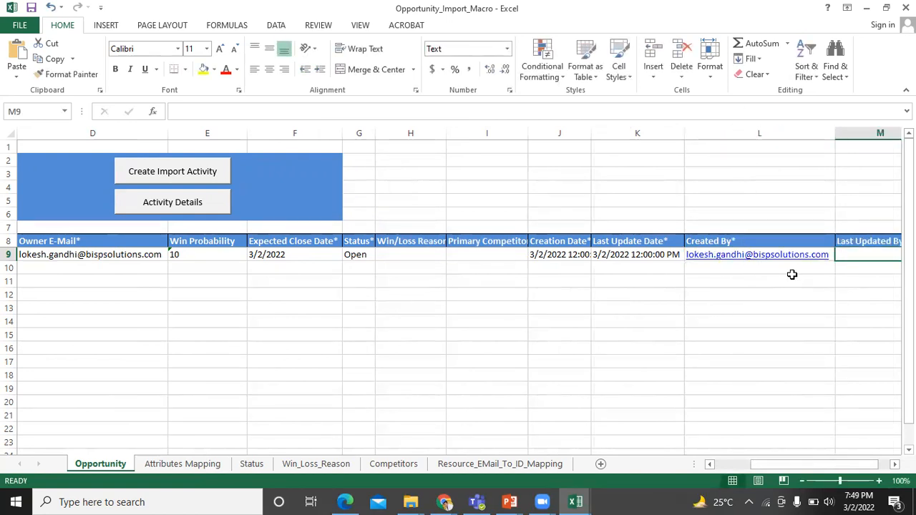
key(Left)
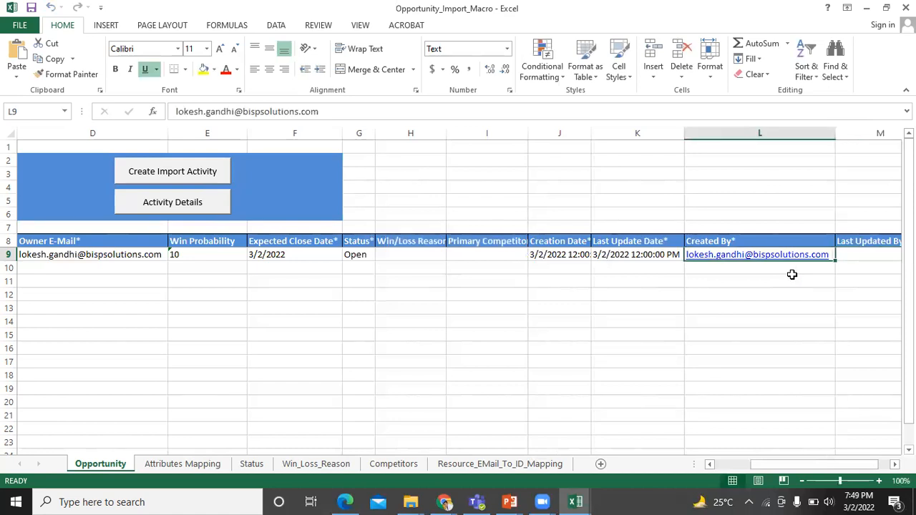
click(299, 120)
drag(299, 120, 173, 108)
key(ctrl+c)
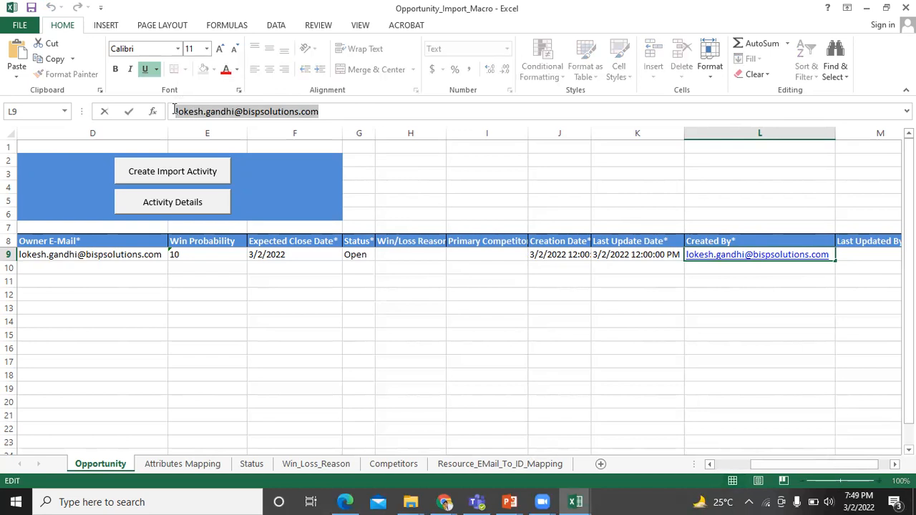
drag(758, 465, 781, 467)
click(724, 253)
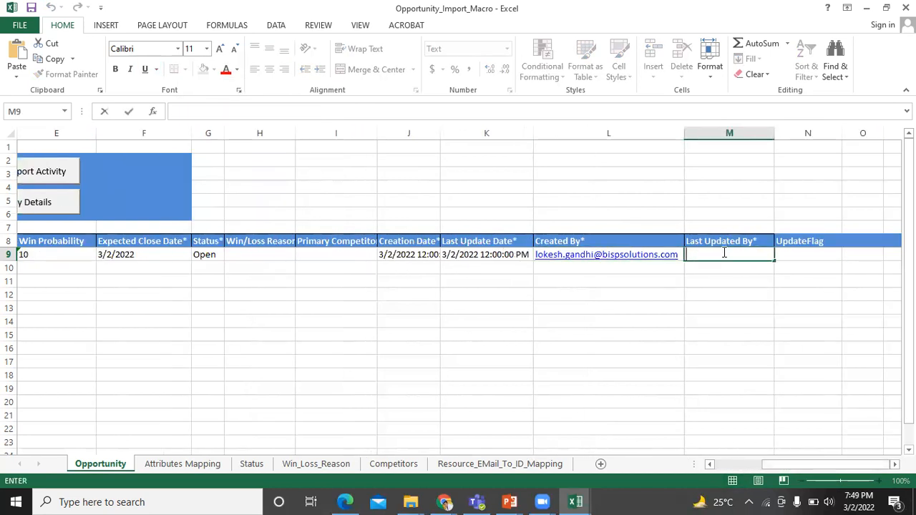
key(ctrl+v)
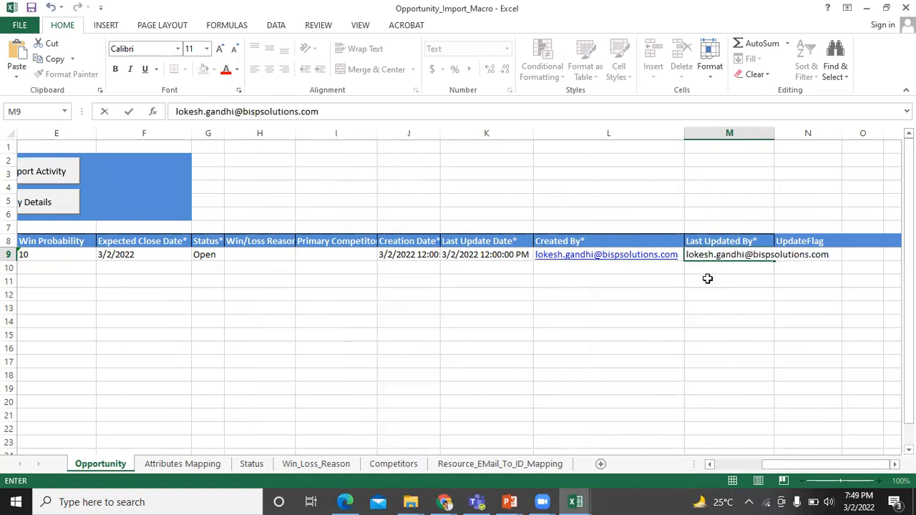
click(707, 279)
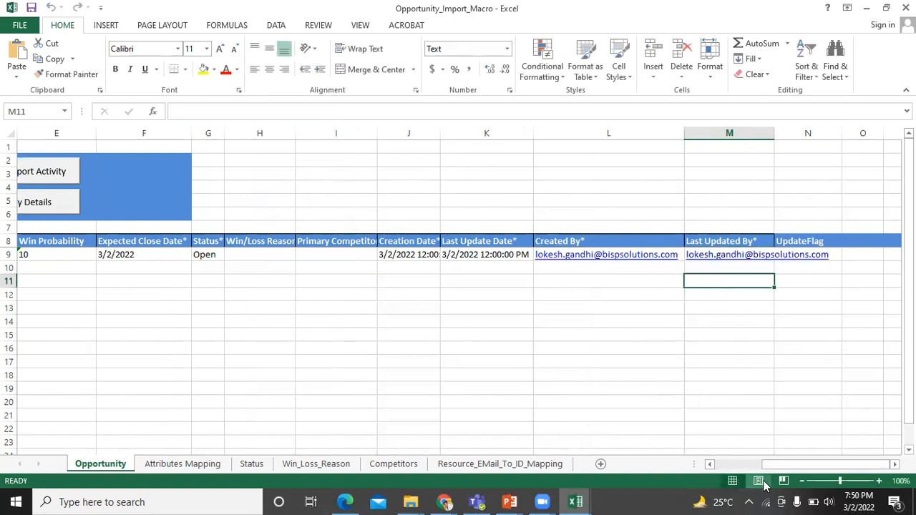
drag(780, 465, 732, 465)
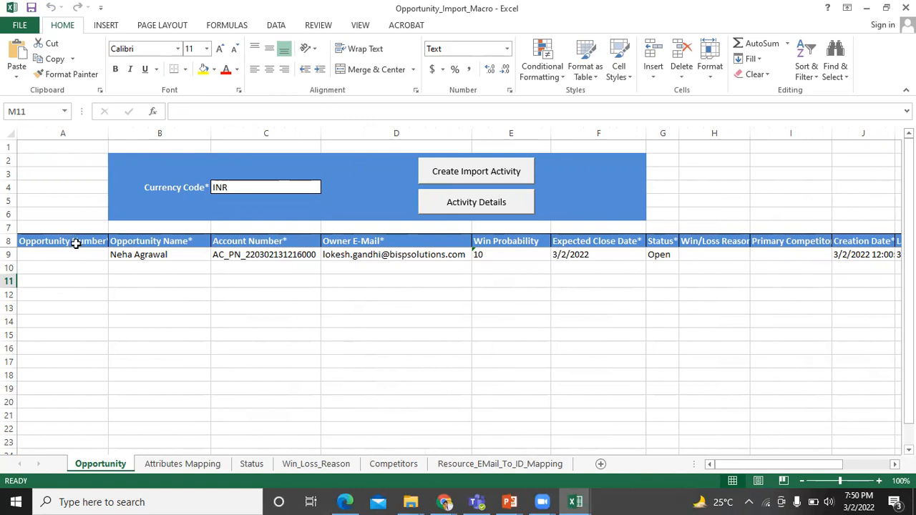
Create the import activity for the opportunity row, submit the login, and acknowledge the success message
click(471, 175)
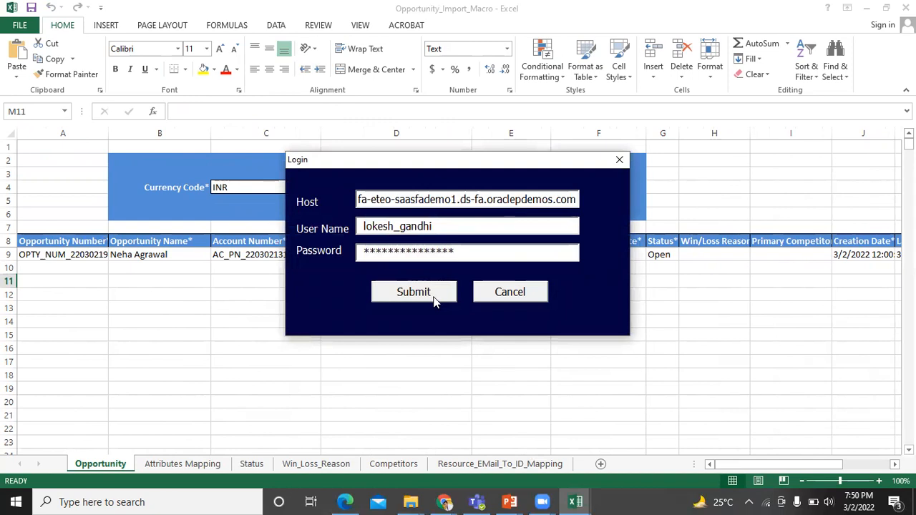
click(434, 299)
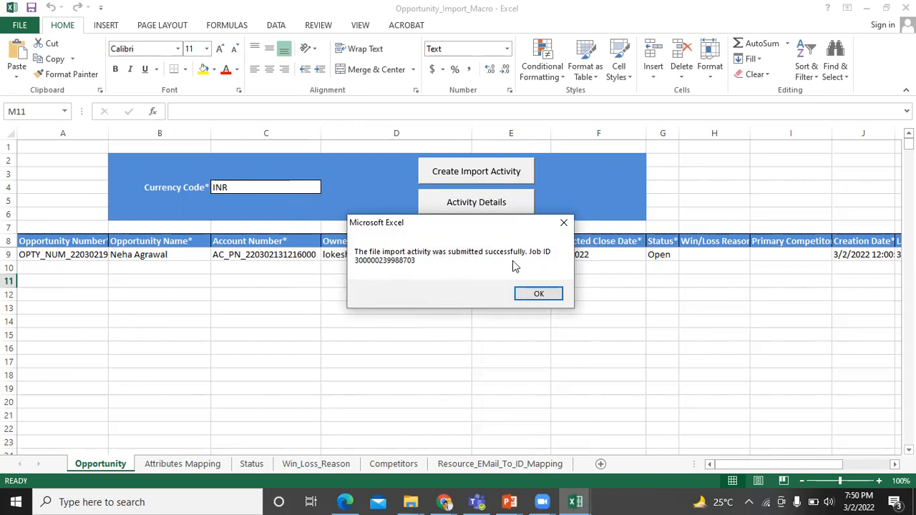
click(540, 293)
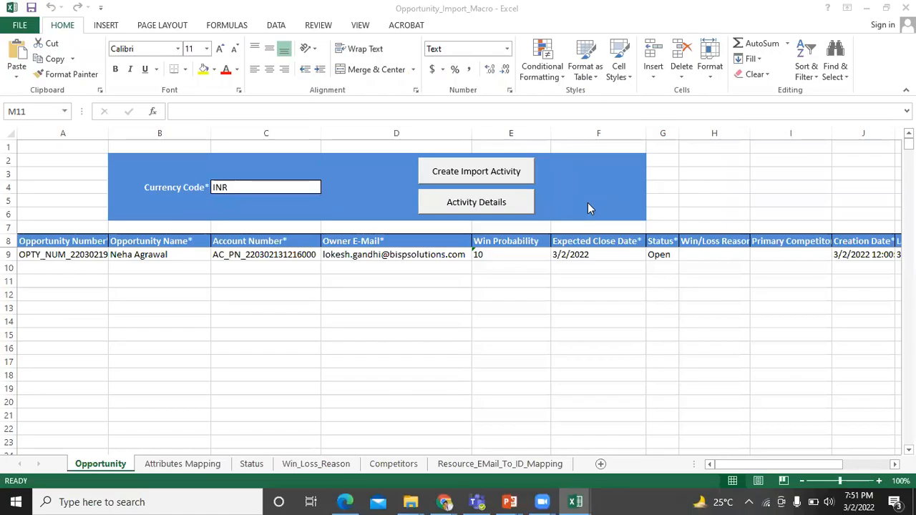
Open the import activity's details in the workbook and start refreshing its status
click(508, 208)
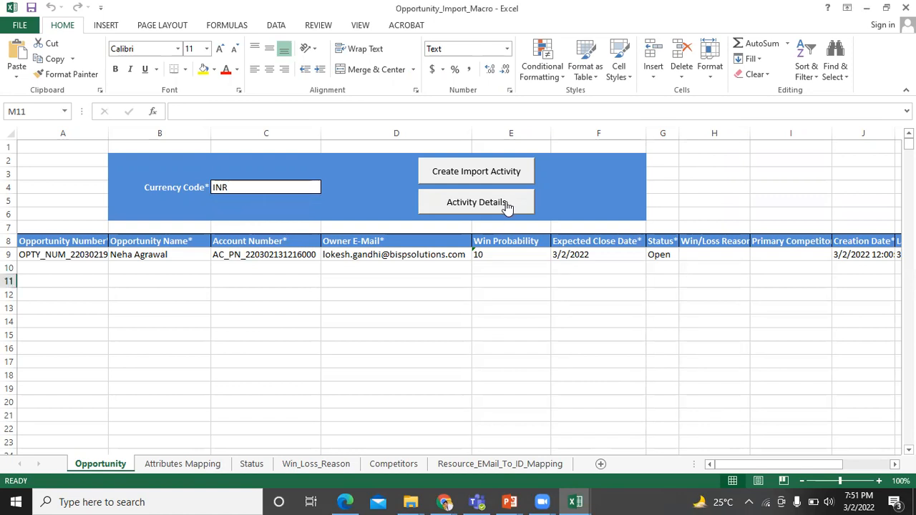
click(467, 204)
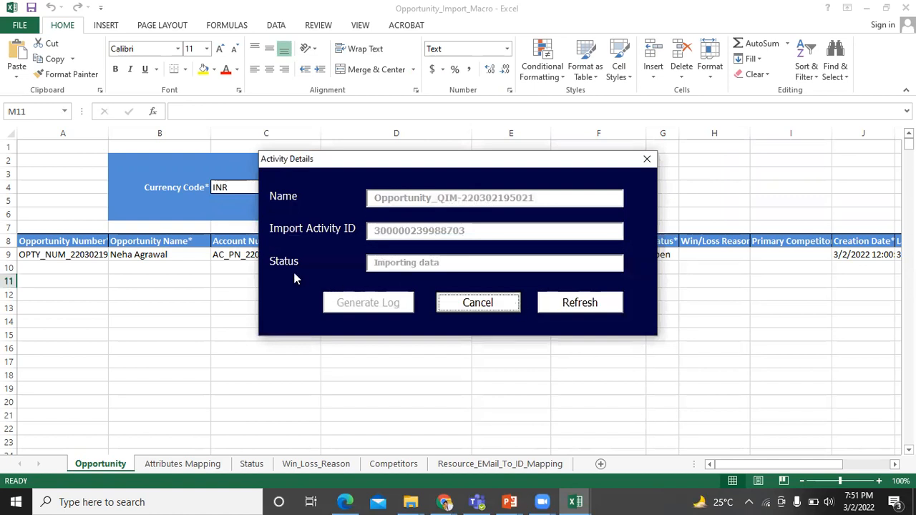
click(571, 304)
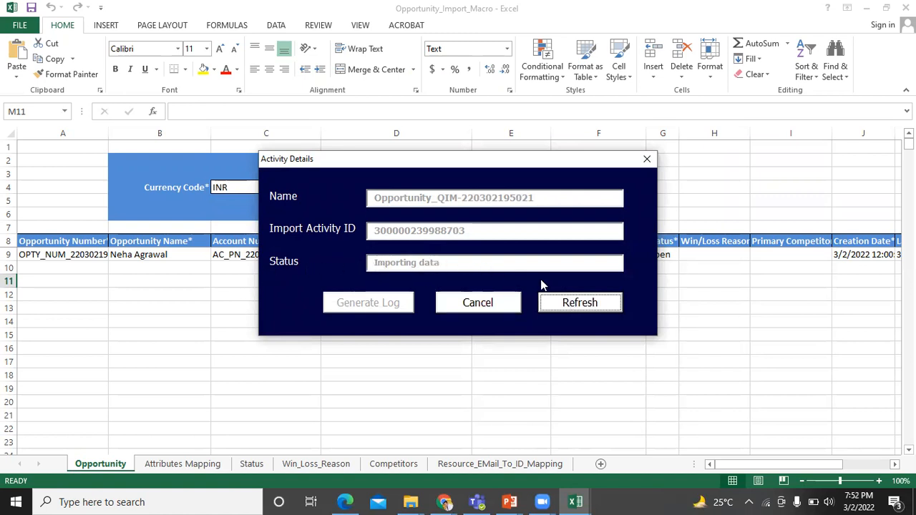
click(567, 303)
click(566, 304)
click(566, 304)
Refresh until the import status reads Completed, then generate and save the import log file
click(566, 304)
click(567, 303)
click(566, 303)
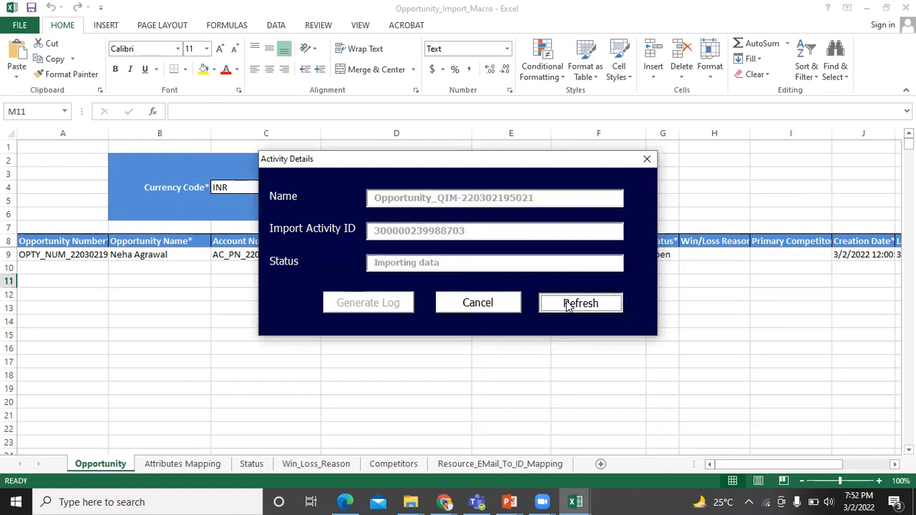
click(566, 304)
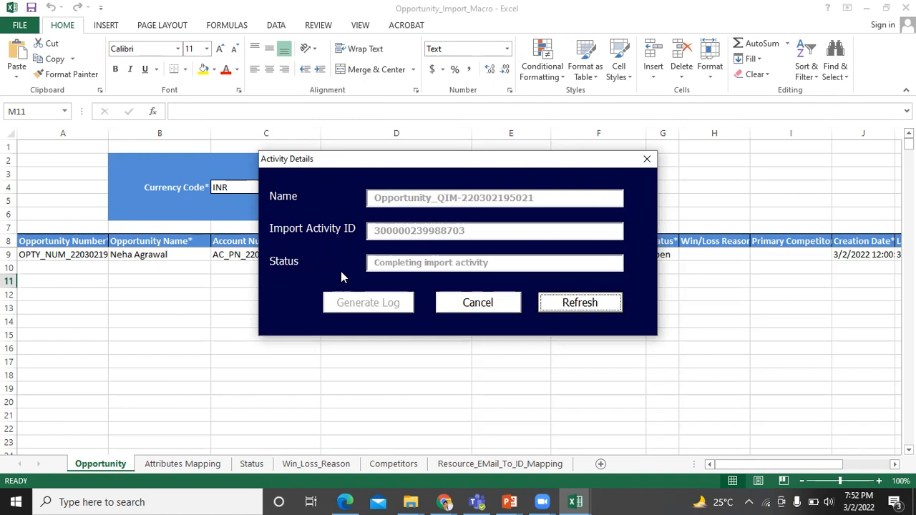
click(578, 303)
click(578, 304)
click(578, 304)
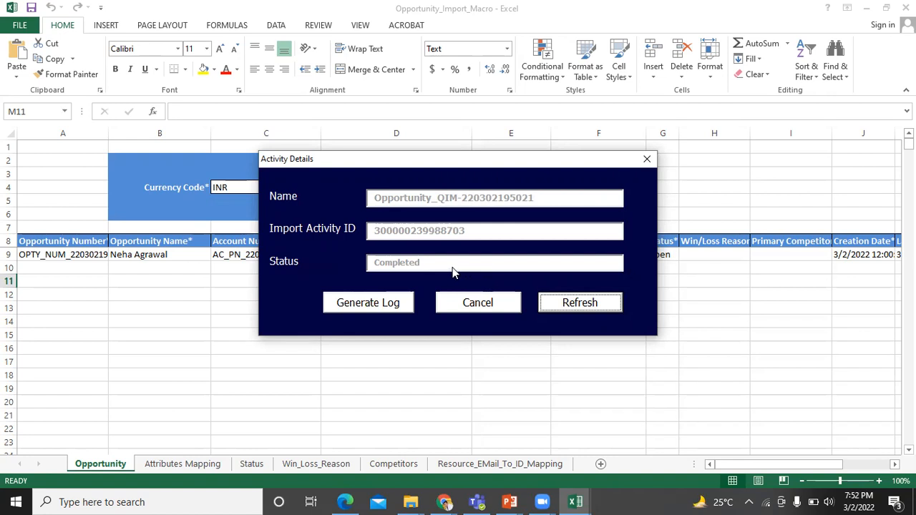
click(374, 304)
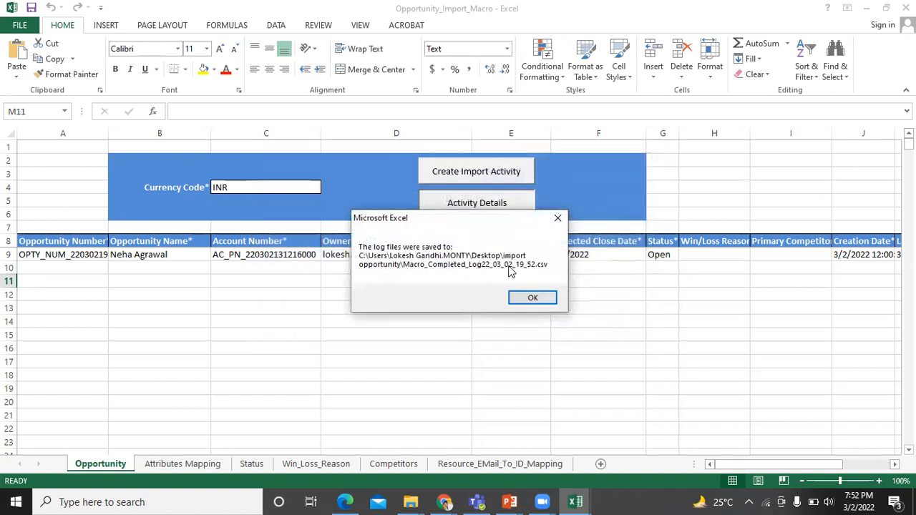
click(523, 299)
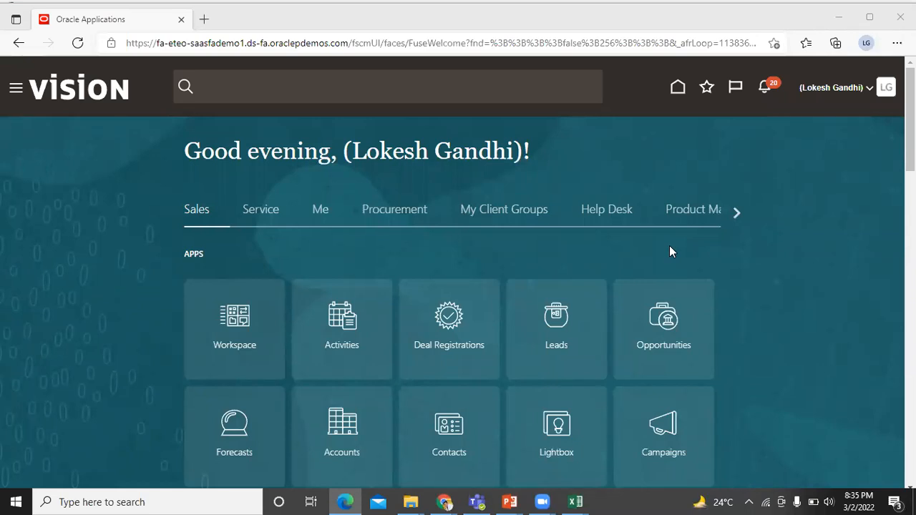
Open the BISP Infonet opportunity from My Open Opportunities and review its Contacts, Team and Activities
click(667, 335)
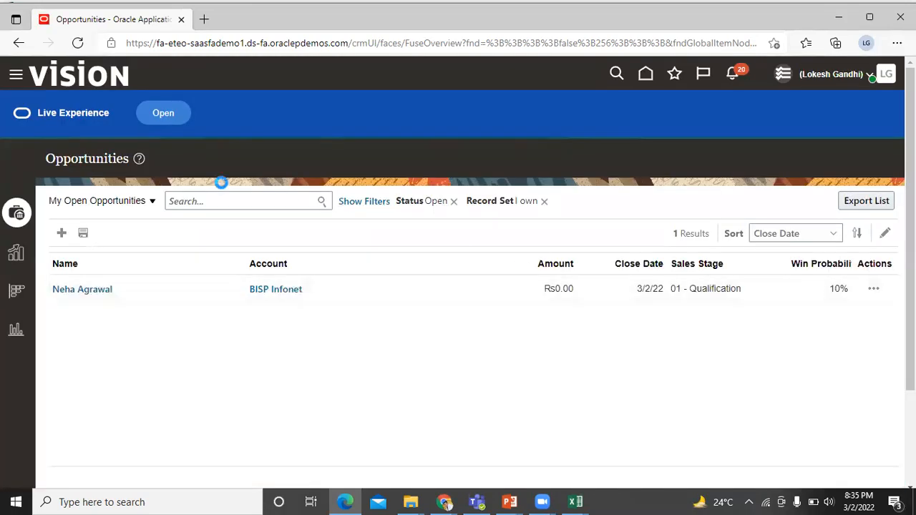
click(96, 290)
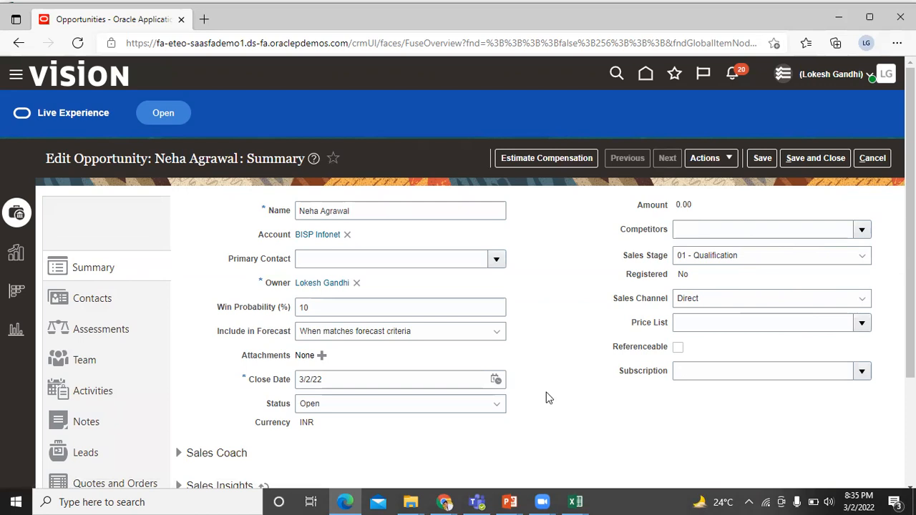
click(106, 304)
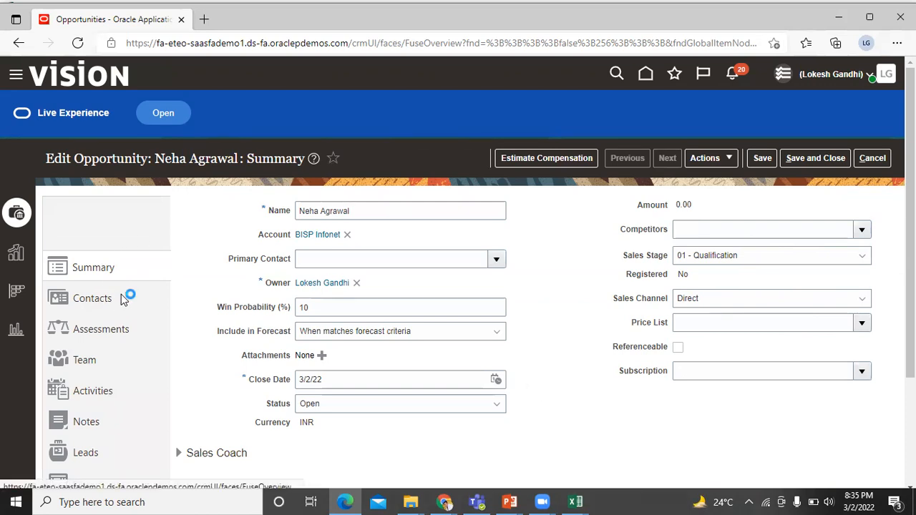
click(85, 361)
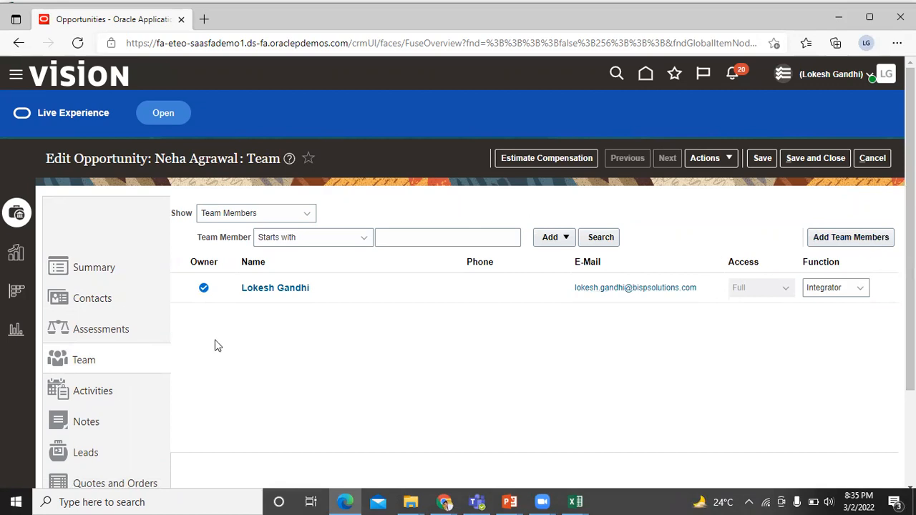
click(111, 400)
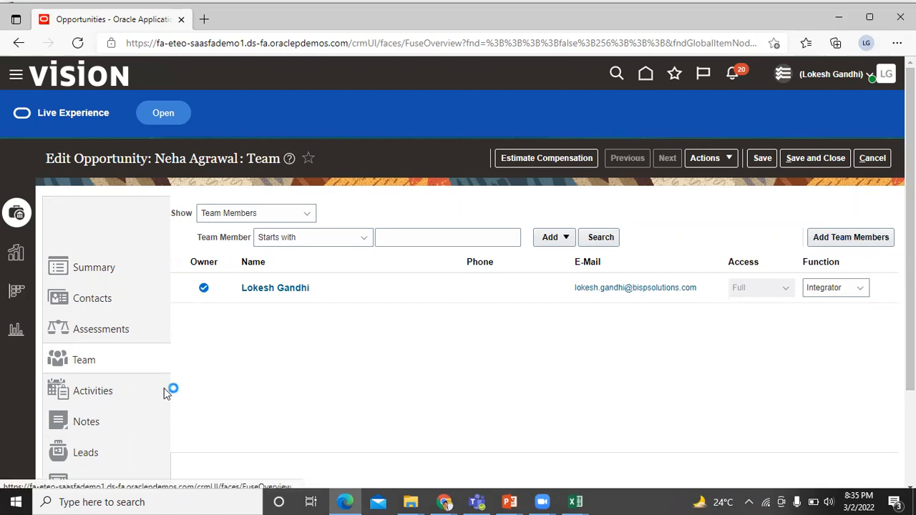